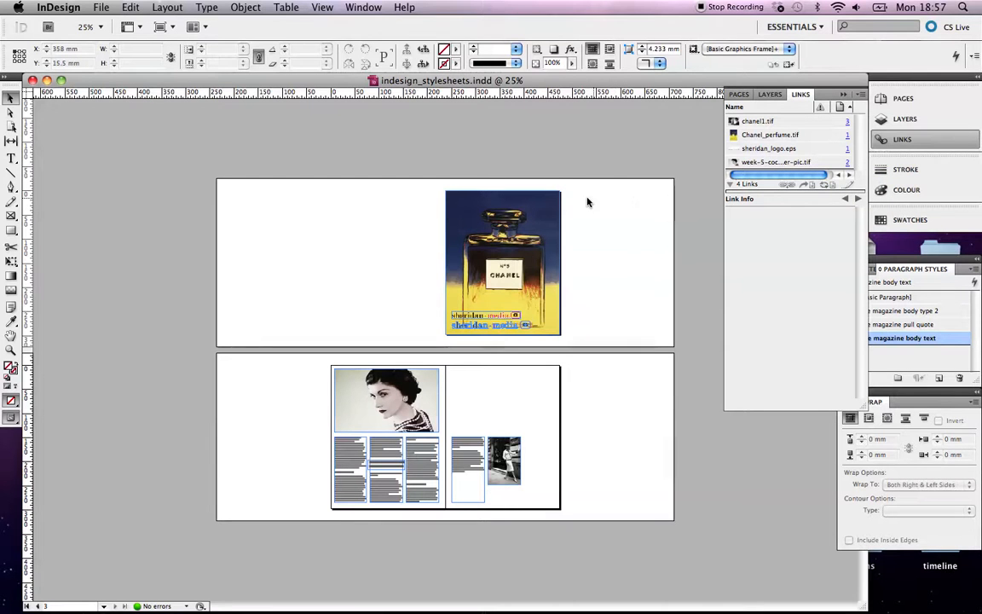
# Step: Examine the perfume cover image and the portrait photo on the inside spread, checking each image's link information
pyautogui.press('super+equal')
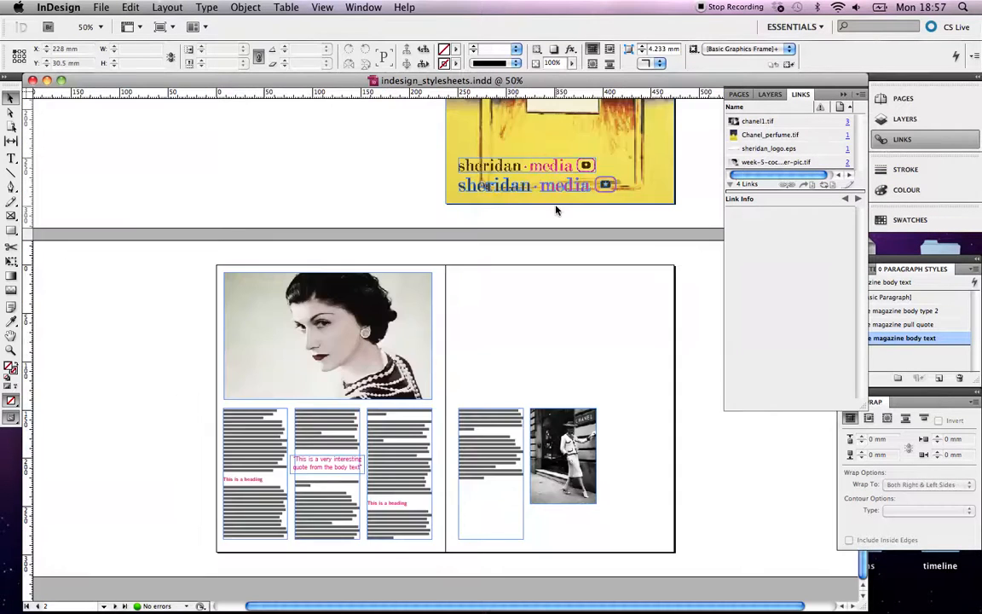
pyautogui.press('super+equal')
pyautogui.hscroll(5, 557, 211)
pyautogui.scroll(9, 557, 211)
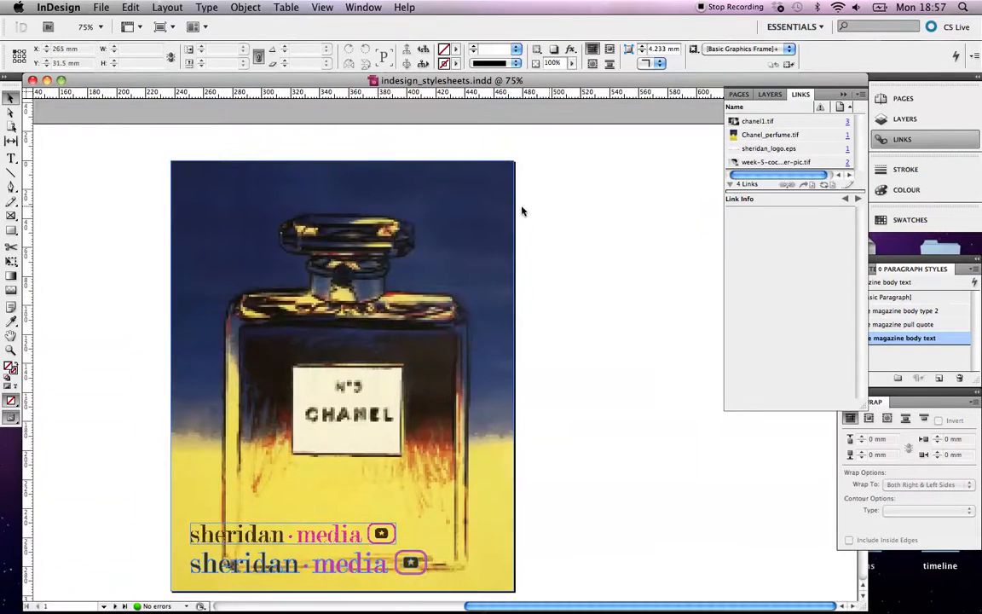
pyautogui.click(429, 189)
pyautogui.scroll(-10, 428, 187)
pyautogui.hscroll(-7, 429, 187)
pyautogui.scroll(-5, 429, 188)
pyautogui.hscroll(-4, 428, 188)
pyautogui.hscroll(2, 429, 188)
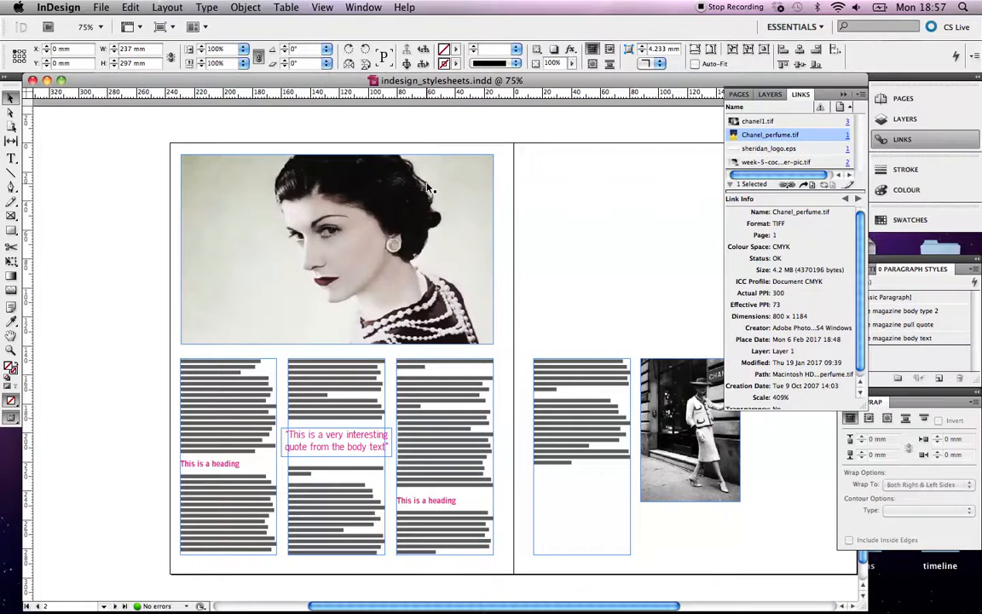
pyautogui.scroll(-10, 430, 188)
pyautogui.moveTo(252, 230); pyautogui.dragTo(243, 221)
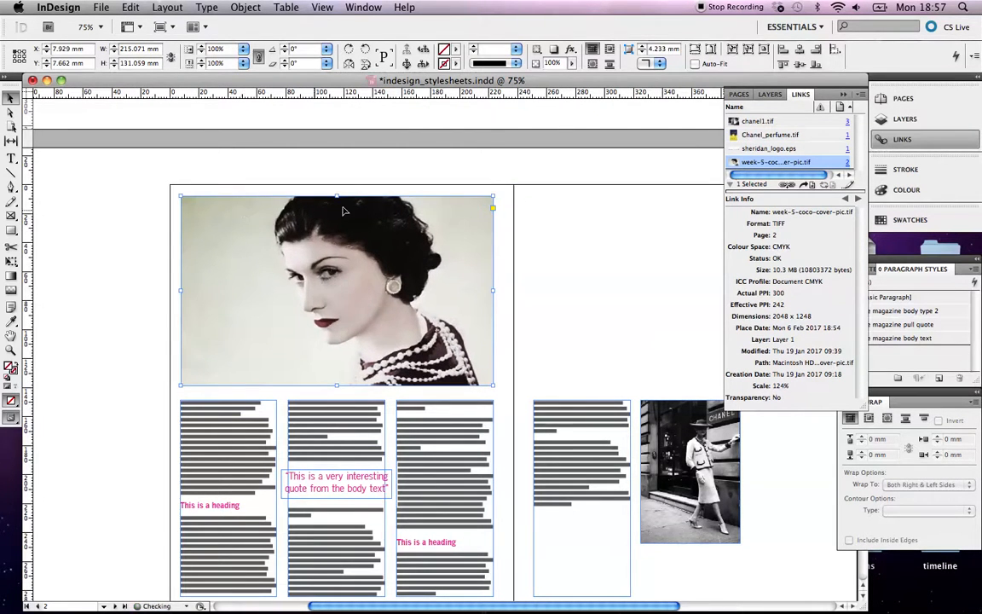
pyautogui.scroll(8, 380, 182)
pyautogui.scroll(3, 426, 209)
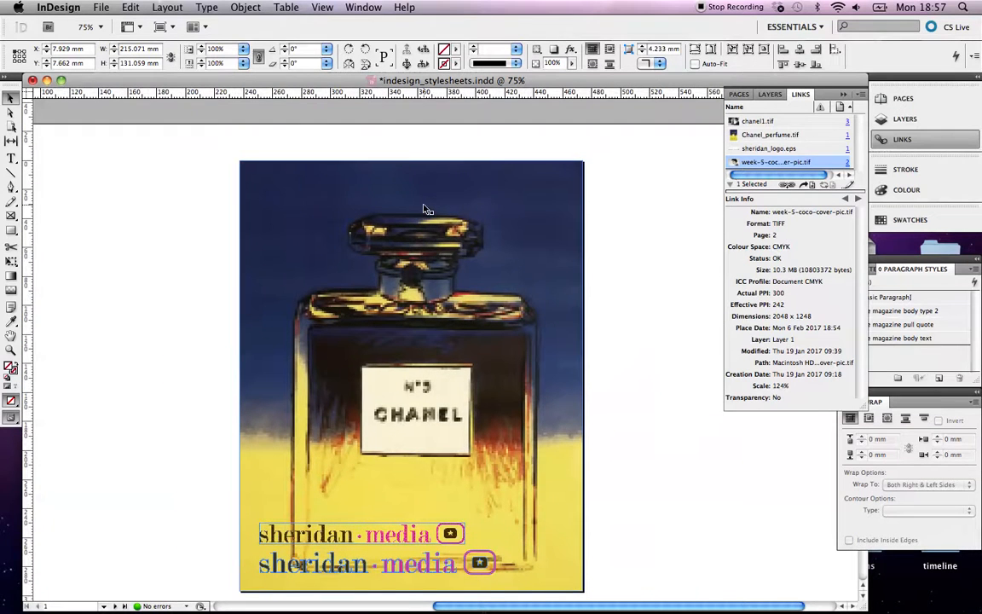
# Step: Extend the cover's perfume image frame about 6 mm above the page, 5 mm past its right edge and 7 mm past its left edge
pyautogui.click(413, 162)
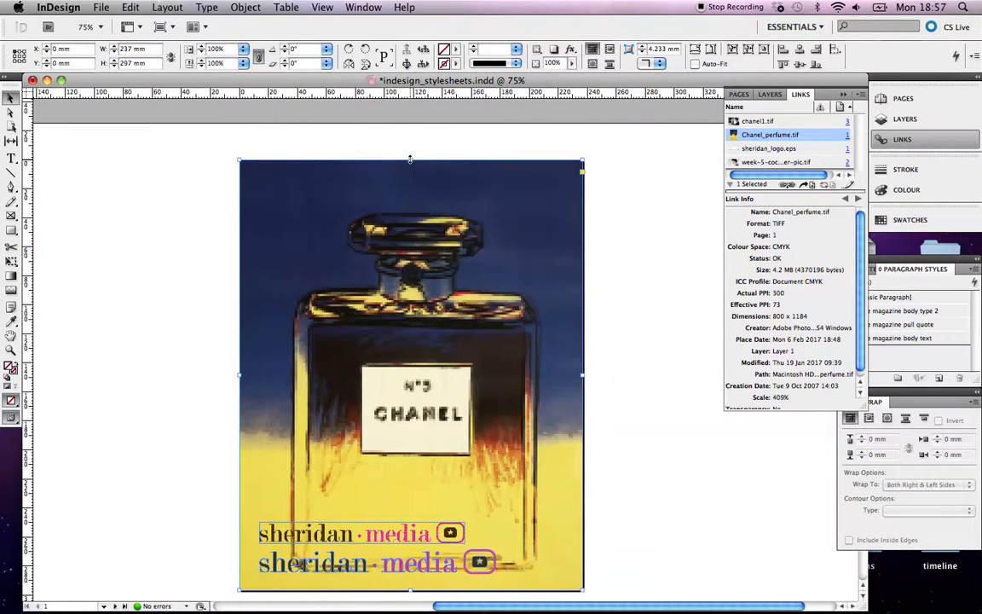
pyautogui.moveTo(410, 159); pyautogui.dragTo(410, 159)
pyautogui.moveTo(409, 160); pyautogui.dragTo(409, 152)
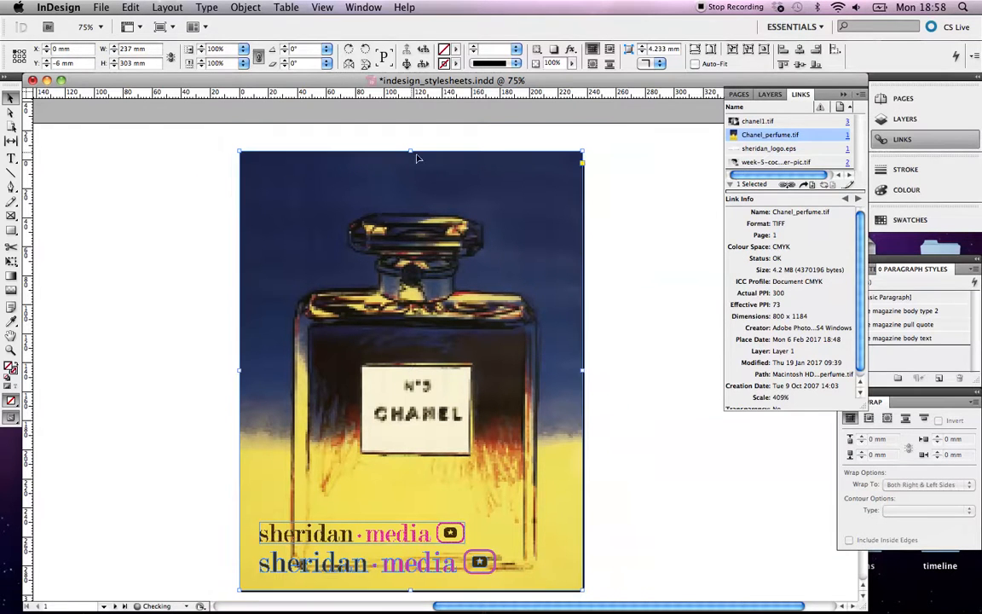
pyautogui.moveTo(583, 370); pyautogui.dragTo(589, 371)
pyautogui.moveTo(240, 370); pyautogui.dragTo(228, 372)
# Step: Extend the perfume image frame below the cover's bottom edge for bleed, and save the document
pyautogui.scroll(-3, 466, 542)
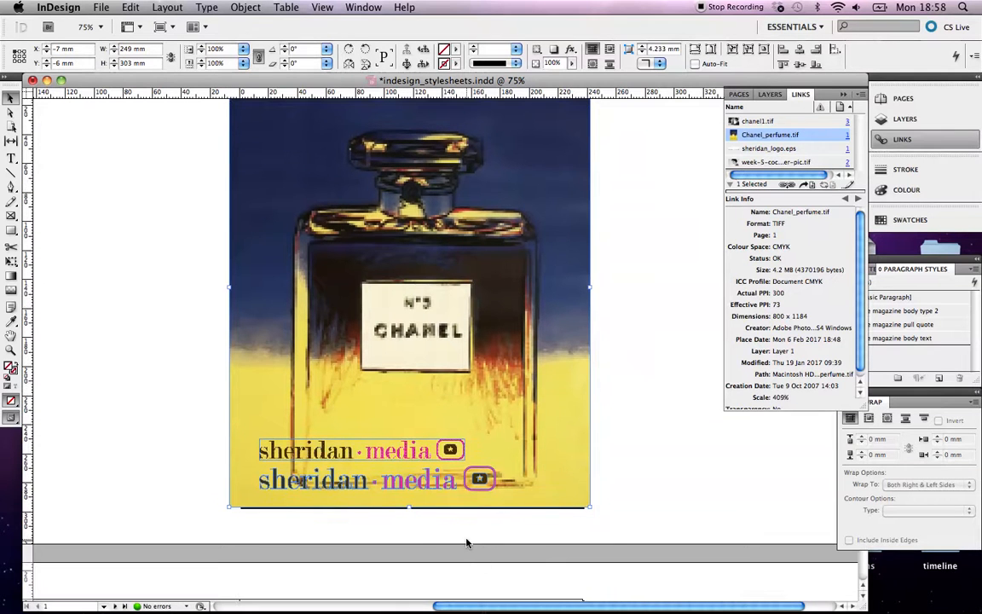
pyautogui.moveTo(409, 508); pyautogui.dragTo(409, 521)
pyautogui.click(618, 493)
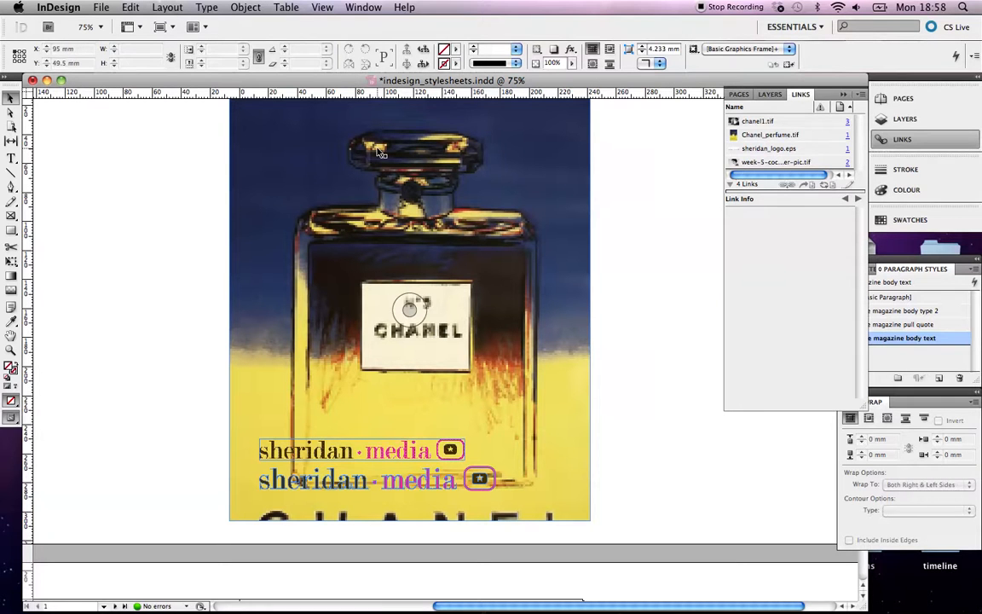
pyautogui.press('super+s')
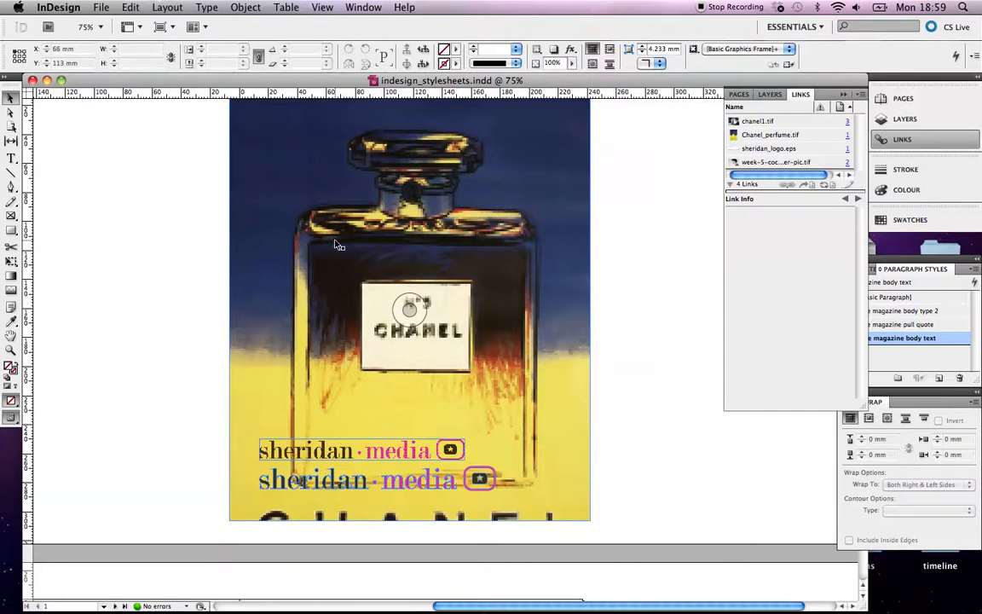
# Step: Inspect the link details of the upper logo placed on the cover, sheridan_logo.eps
pyautogui.scroll(-5, 336, 245)
pyautogui.scroll(-4, 335, 245)
pyautogui.click(323, 194)
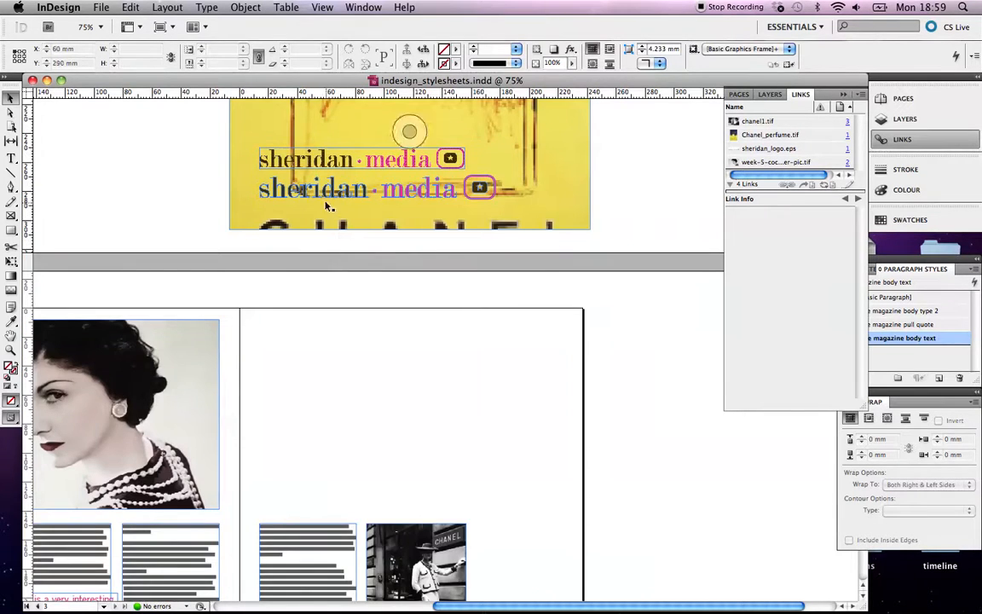
pyautogui.click(314, 160)
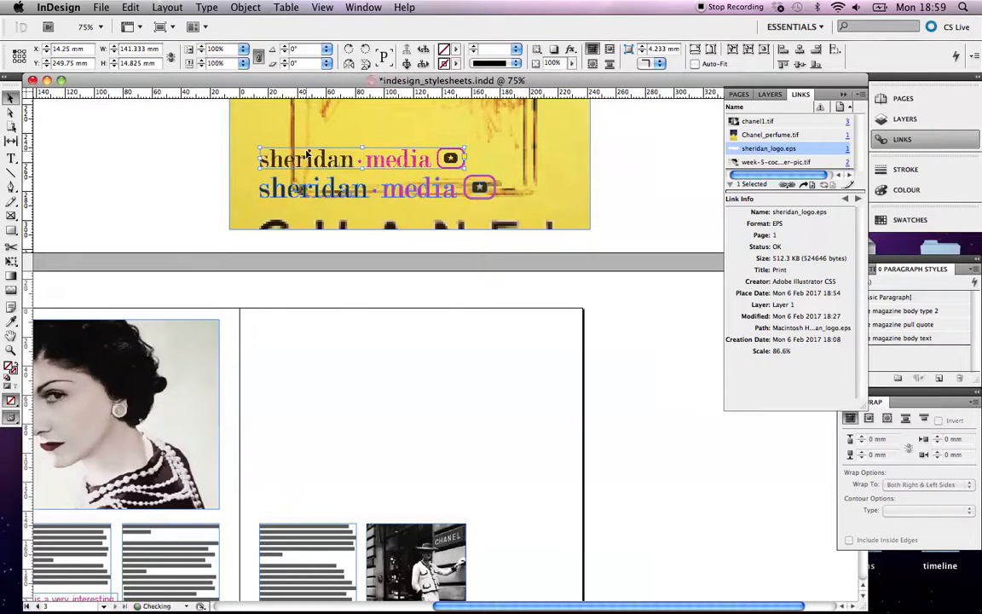
pyautogui.click(120, 179)
pyautogui.scroll(8, 120, 179)
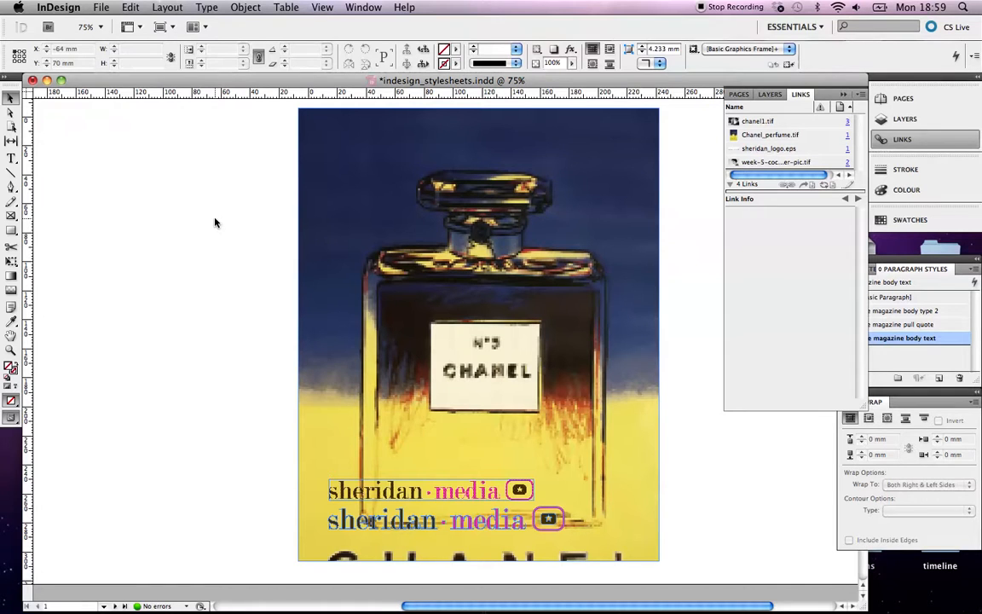
# Step: Save the document and open the Package summary for the publication
pyautogui.press('super+s')
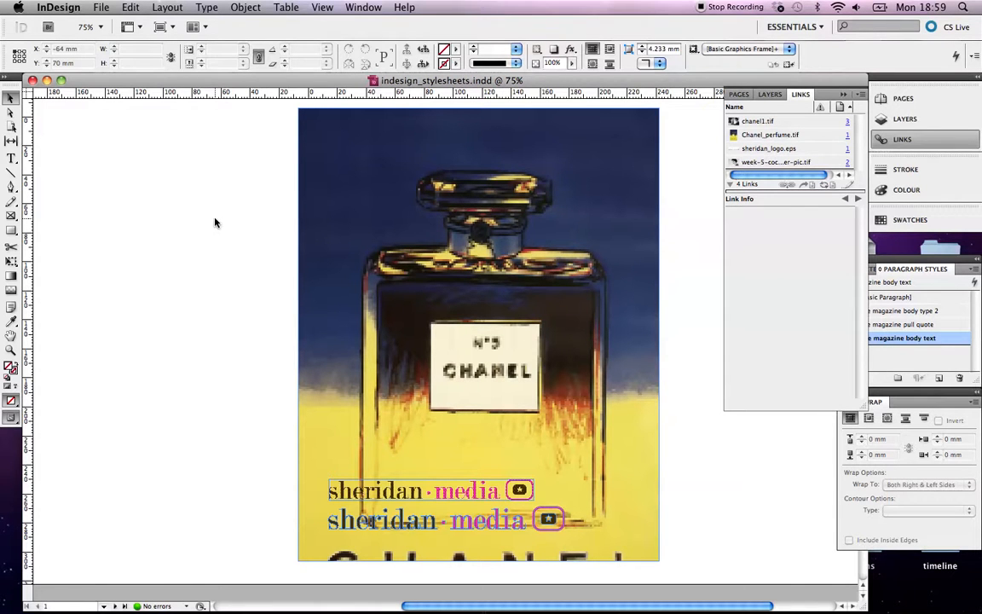
pyautogui.click(102, 8)
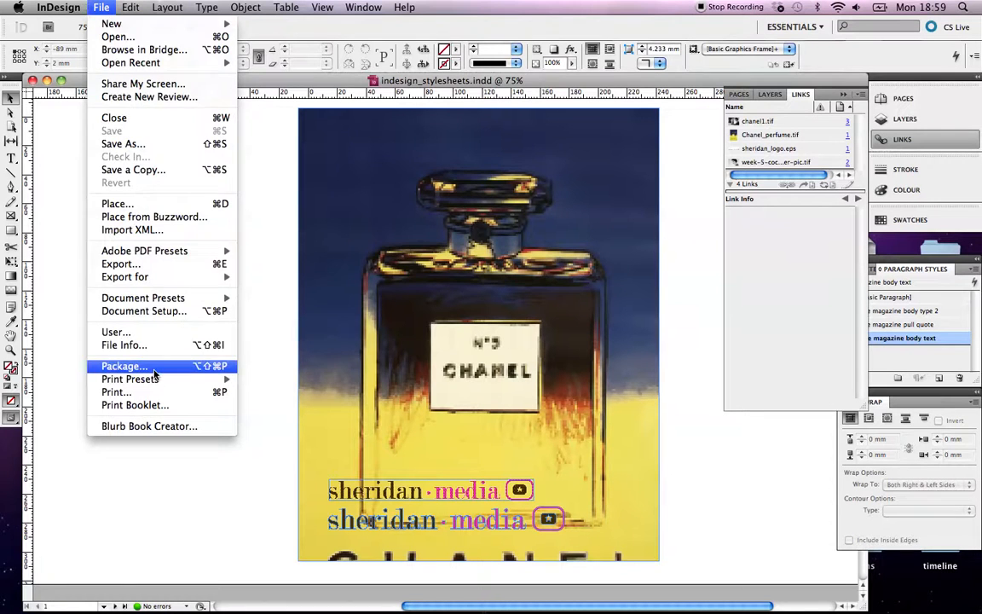
pyautogui.click(145, 364)
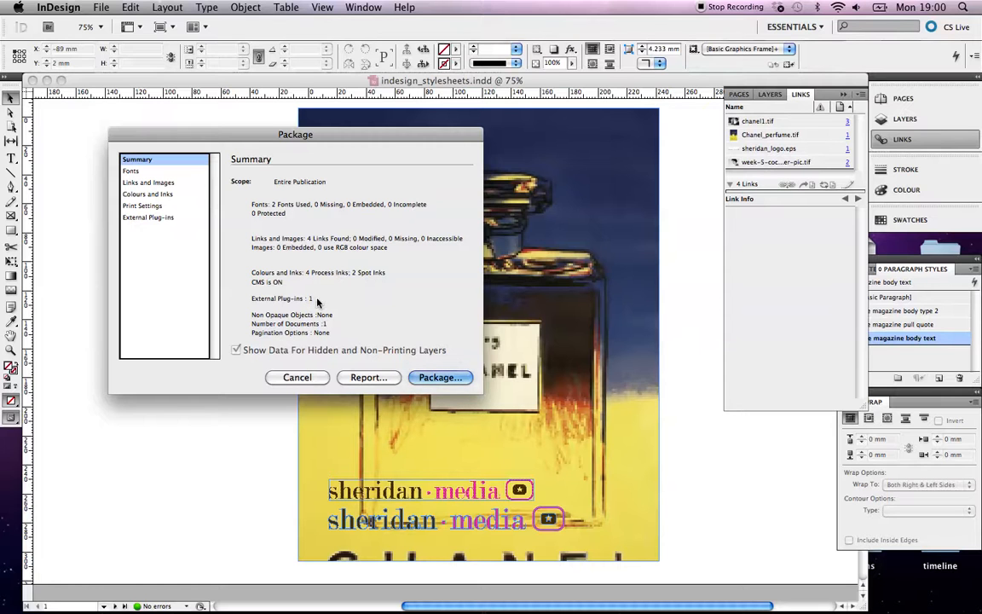
# Step: Review the package check's Fonts, Links and Images, and Colours and Inks sections
pyautogui.click(175, 172)
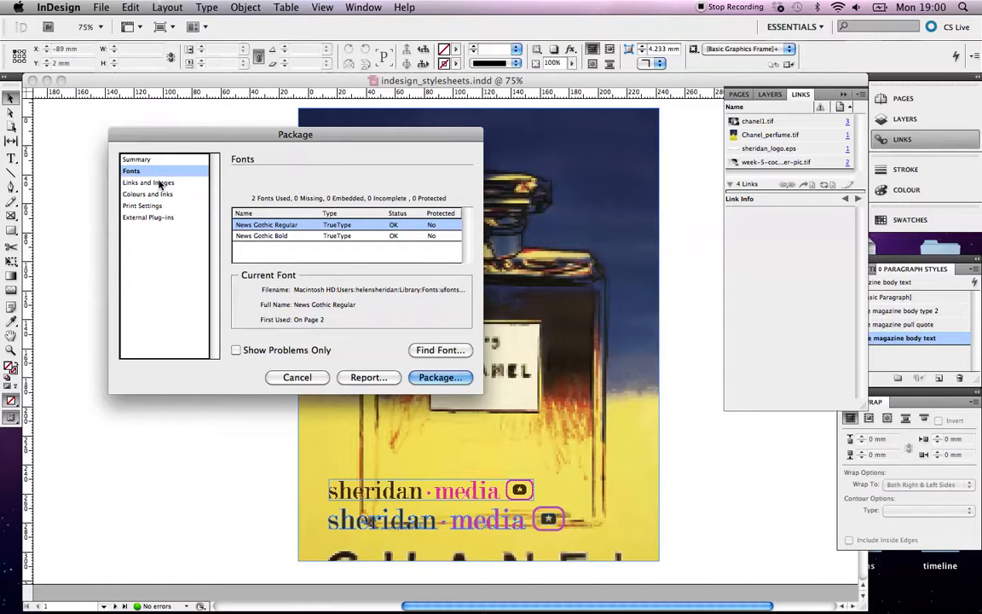
pyautogui.click(159, 183)
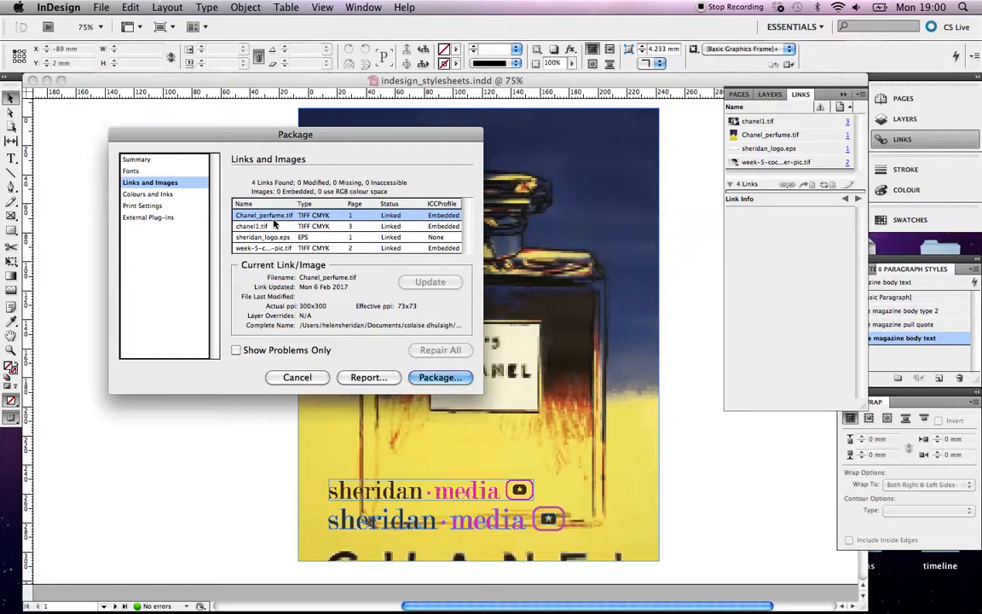
pyautogui.click(152, 193)
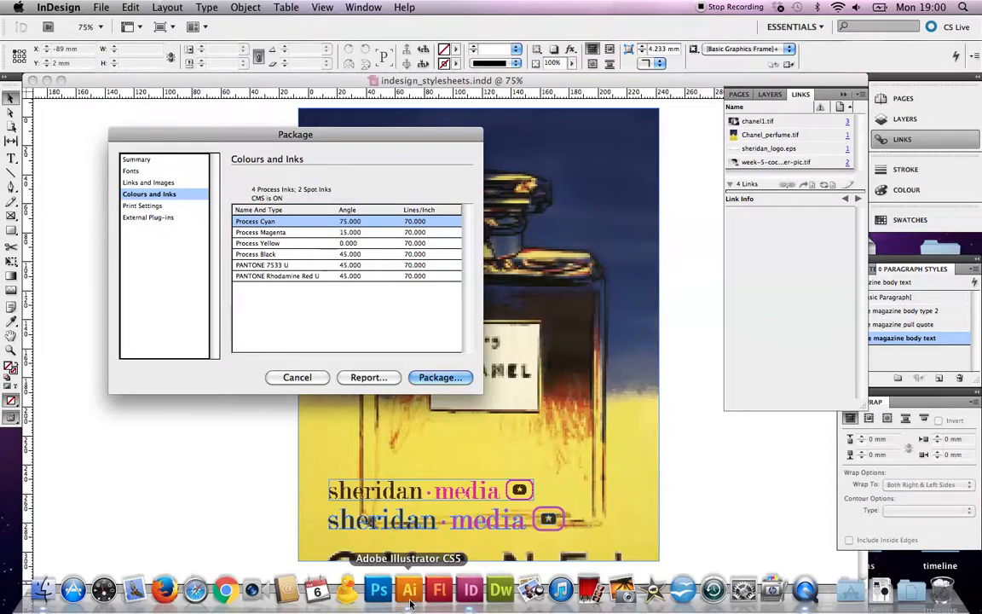
# Step: Switch to Illustrator and check which Pantone colours the two words of the logo in sheridan_logo.eps use
pyautogui.click(396, 590)
pyautogui.click(432, 396)
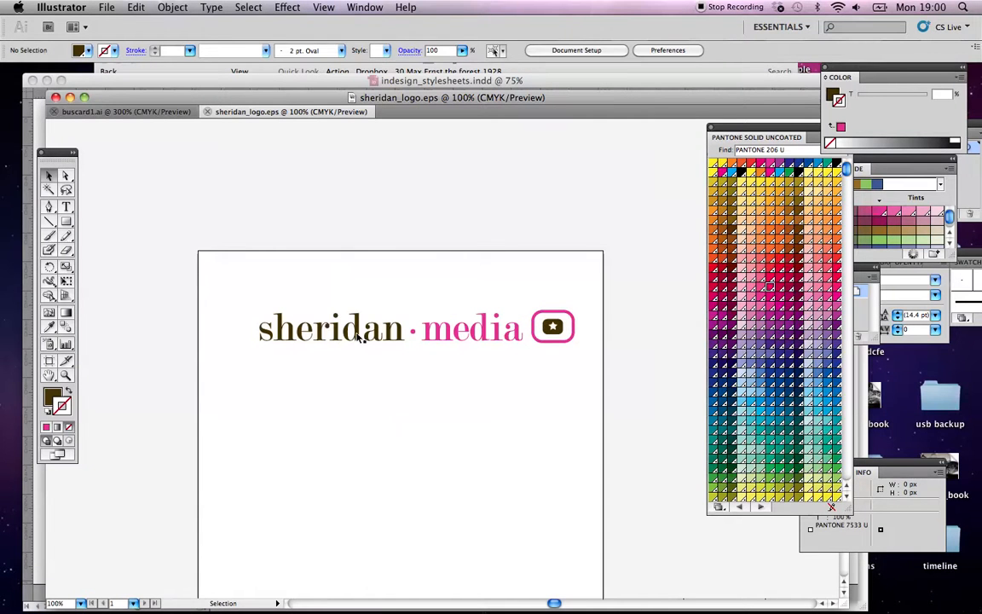
pyautogui.click(358, 338)
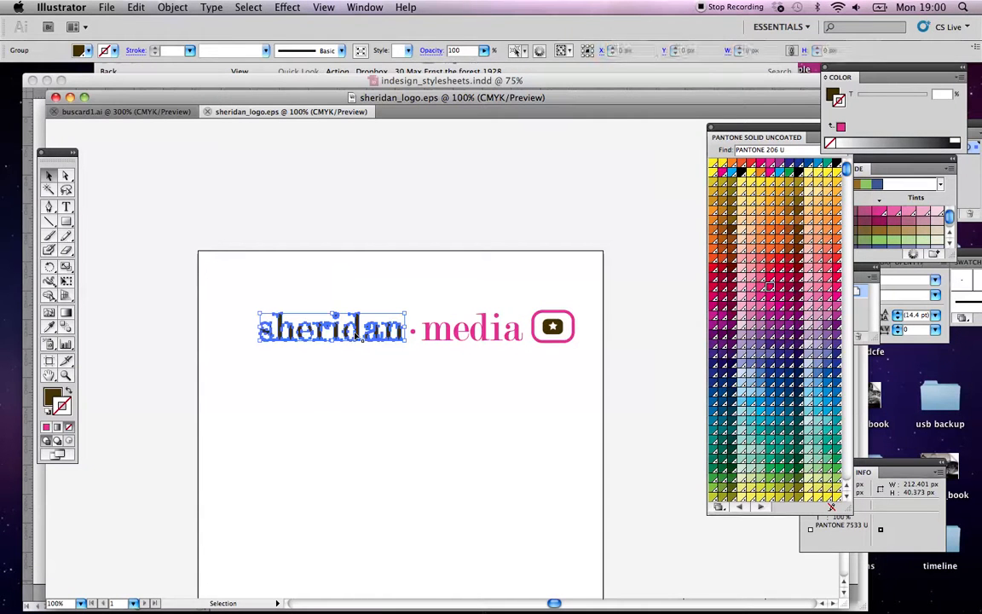
pyautogui.click(834, 95)
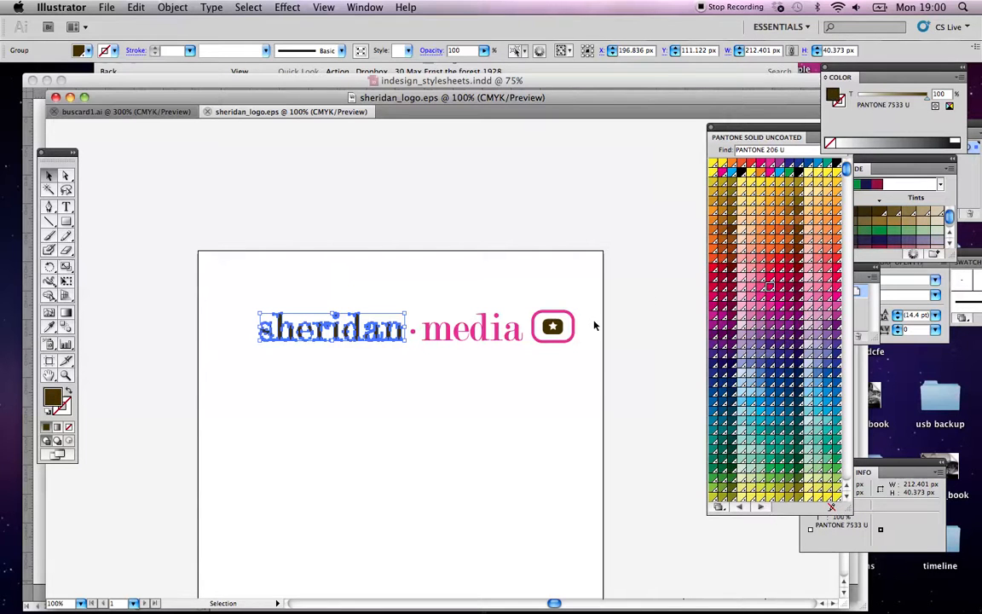
pyautogui.click(517, 334)
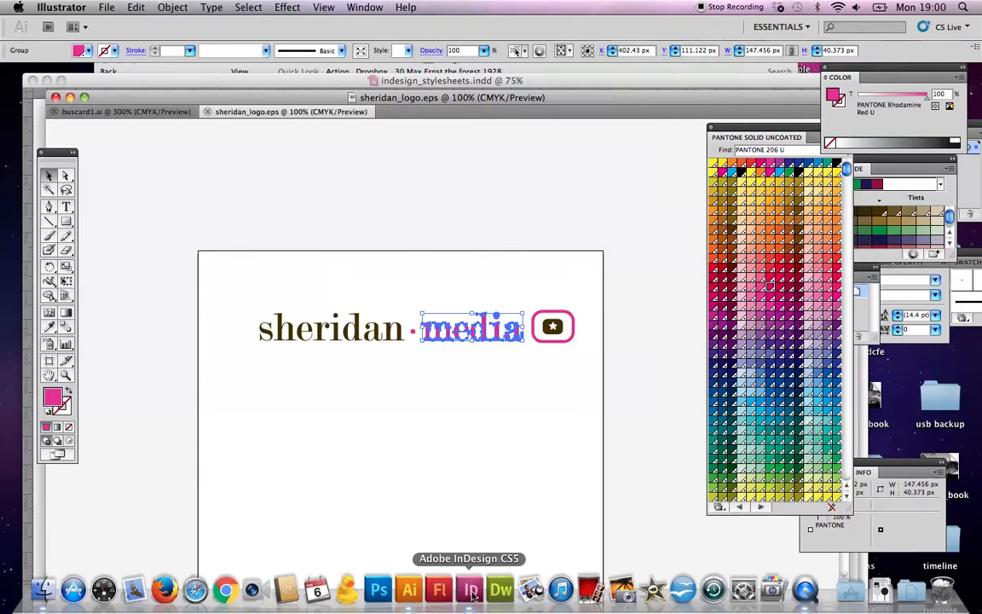
# Step: Switch back to InDesign and compare the cover and inside spread with the package check's list of inks
pyautogui.click(469, 591)
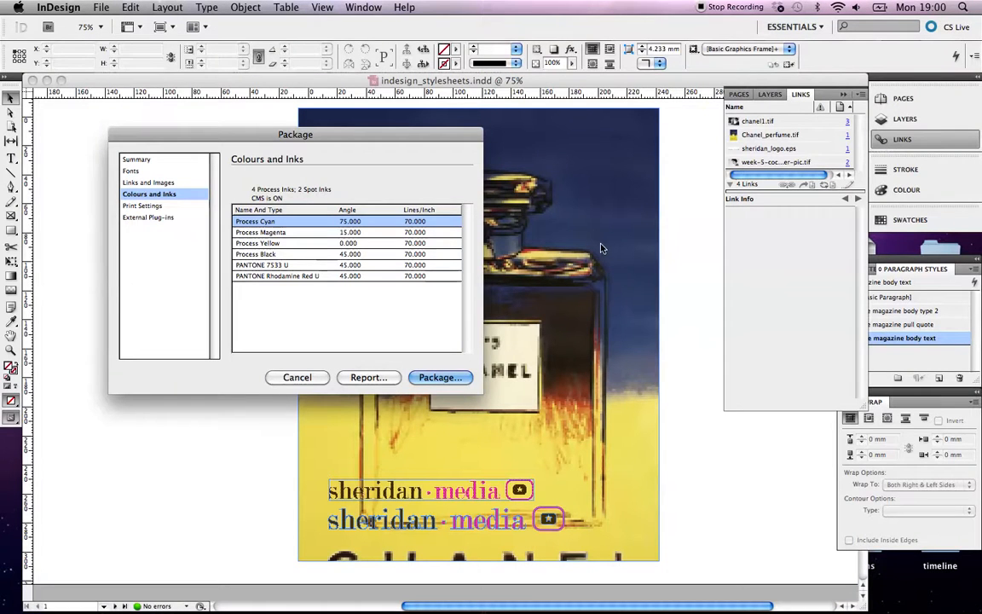
pyautogui.scroll(-10, 600, 247)
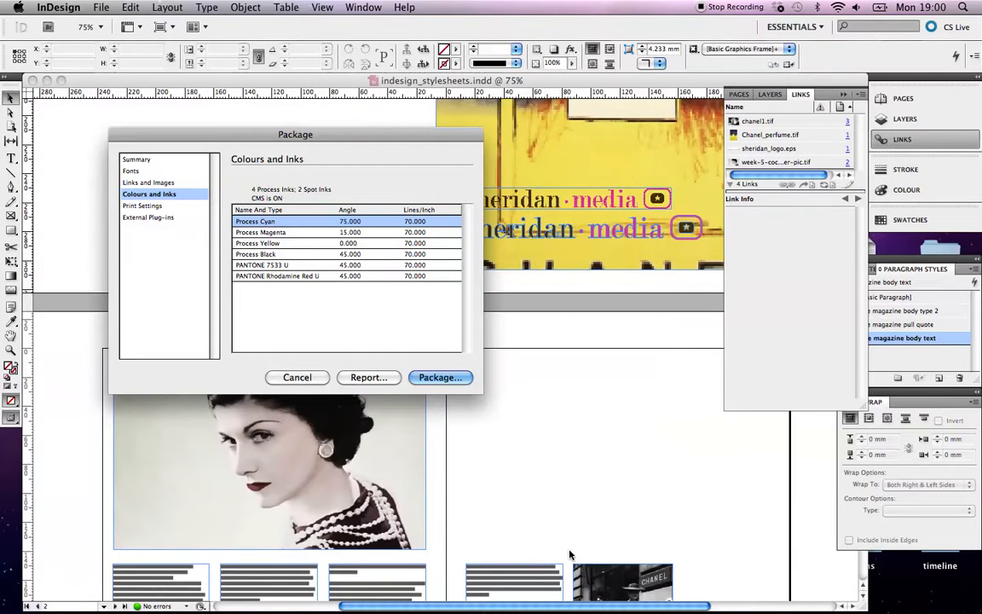
pyautogui.scroll(-5, 546, 520)
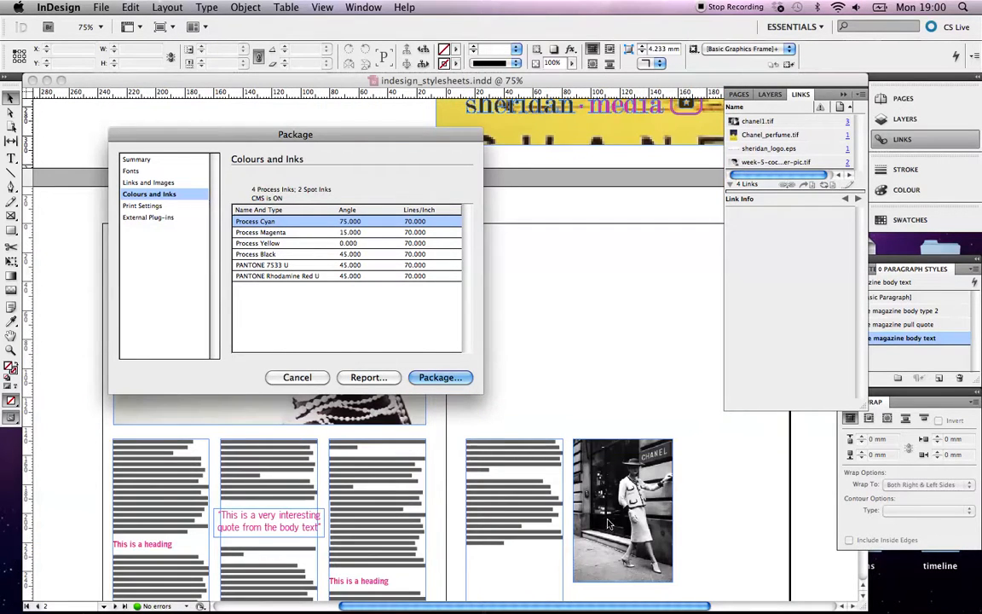
pyautogui.scroll(6, 608, 523)
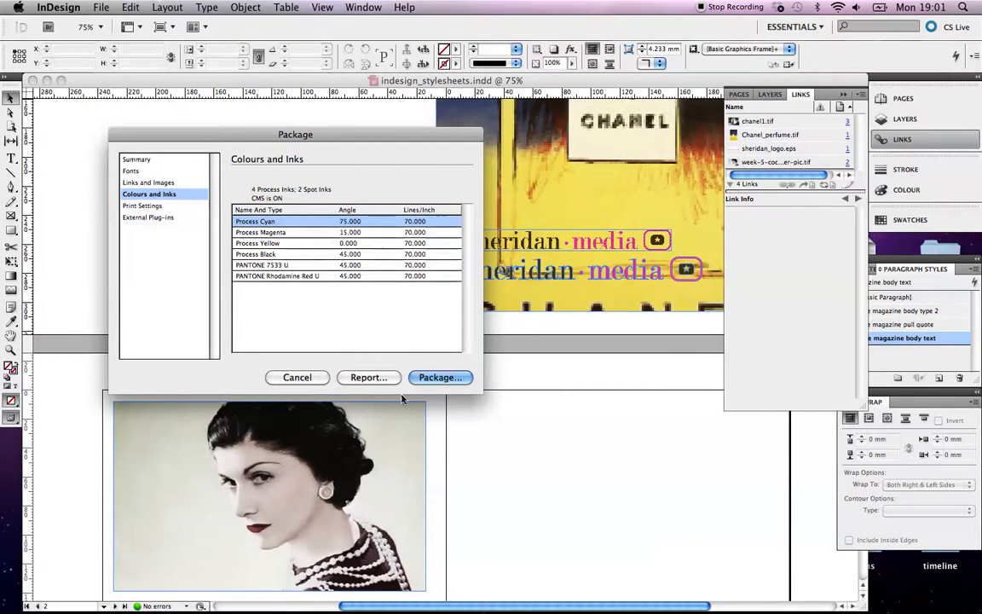
pyautogui.scroll(-10, 395, 401)
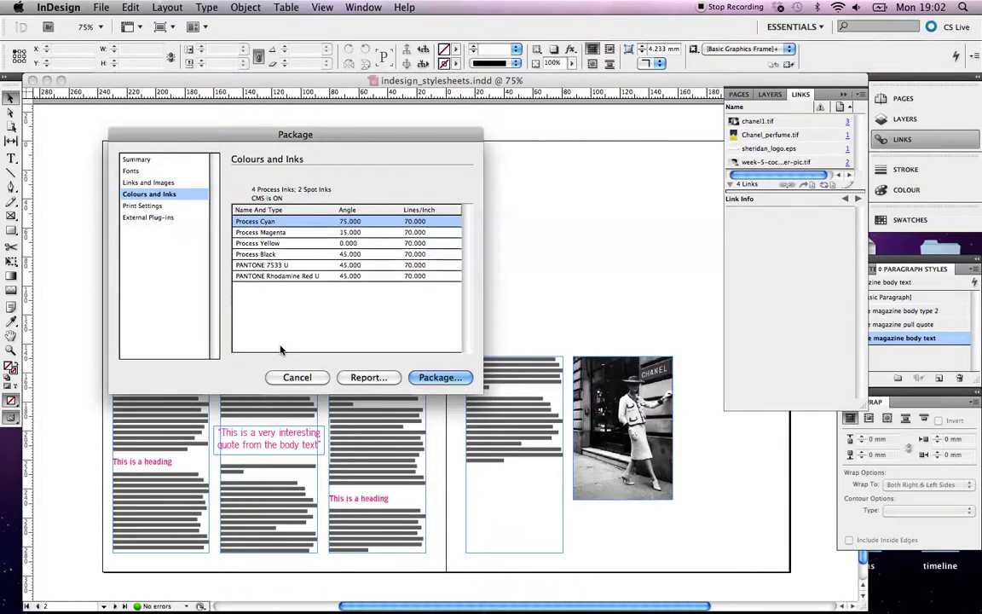
pyautogui.scroll(5, 538, 284)
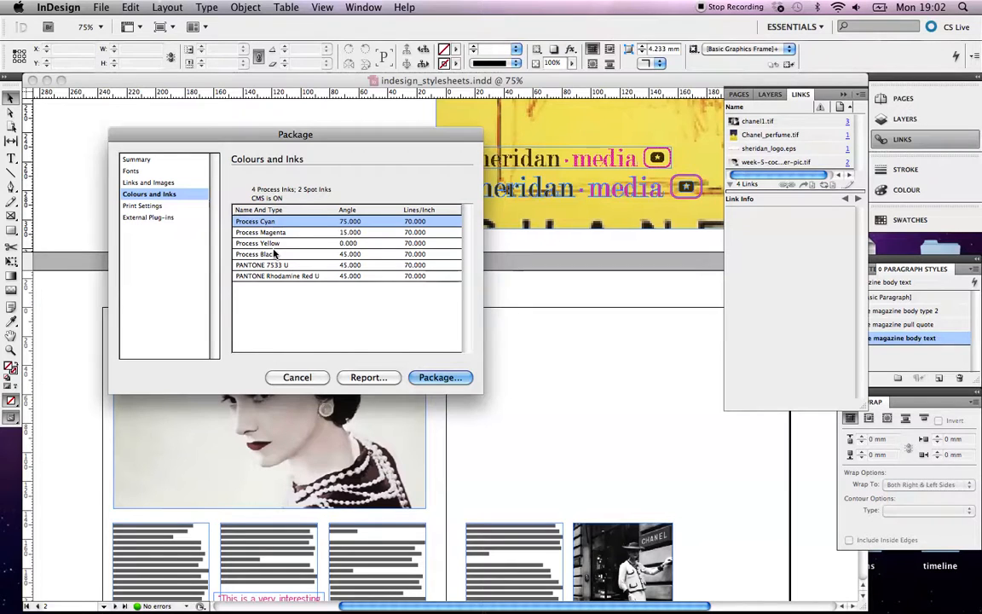
# Step: Review the Print Settings and External Plug-ins sections of the package check
pyautogui.click(152, 206)
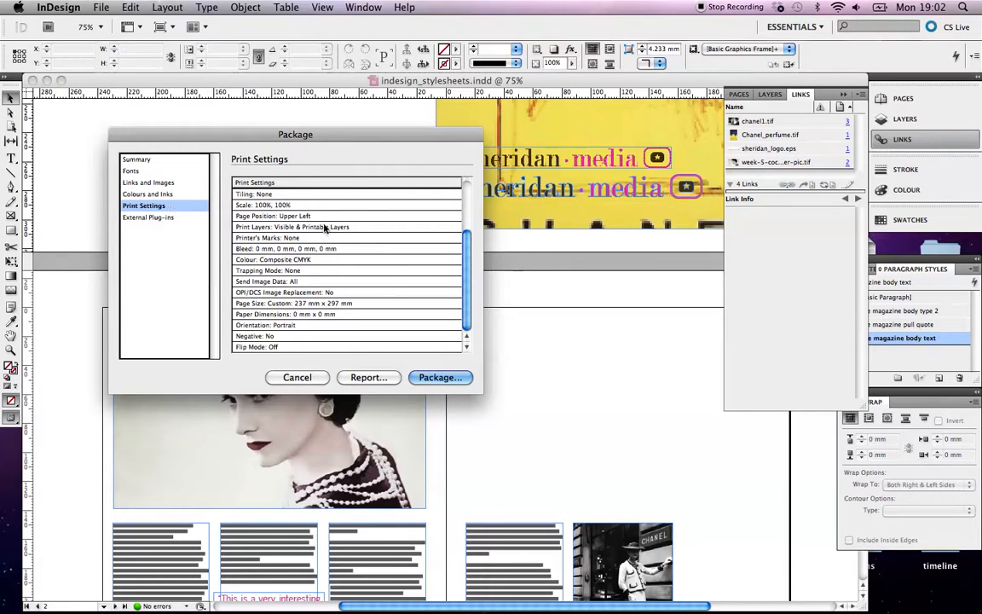
pyautogui.scroll(3, 339, 230)
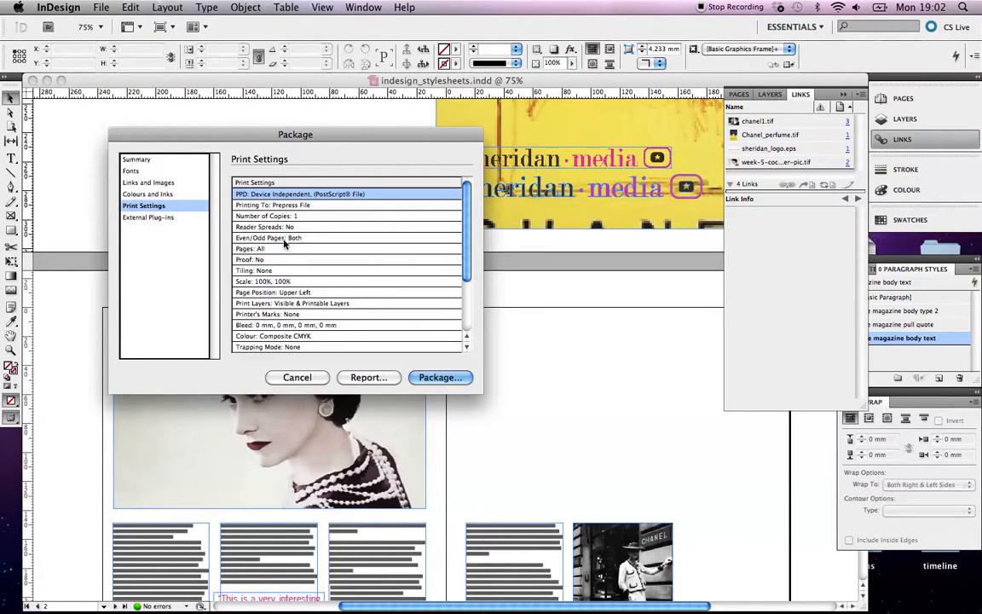
pyautogui.click(169, 218)
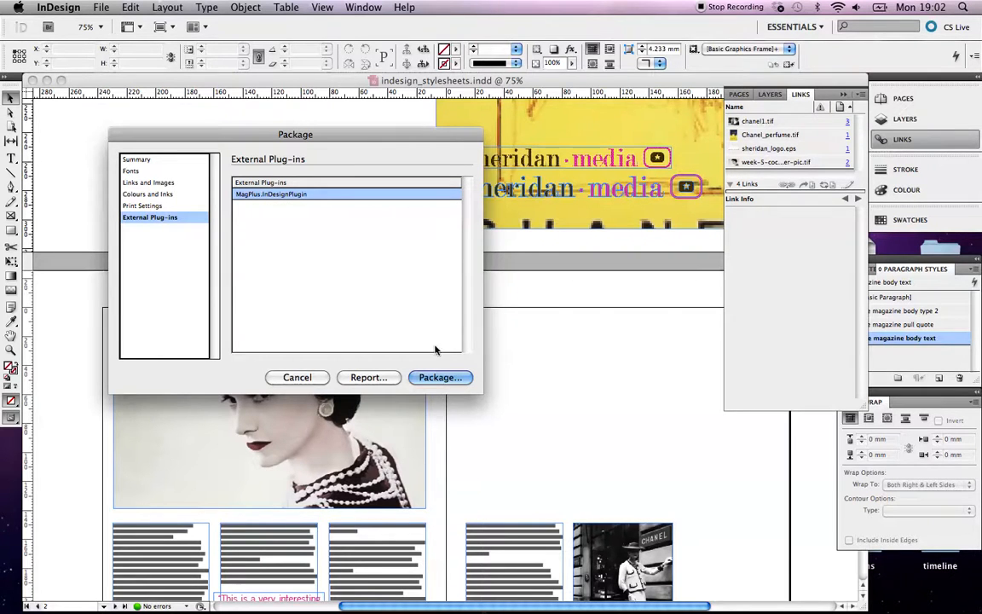
# Step: Continue packaging to the printing instructions and move "Also use two spot pantones" onto the second instructions line
pyautogui.click(438, 377)
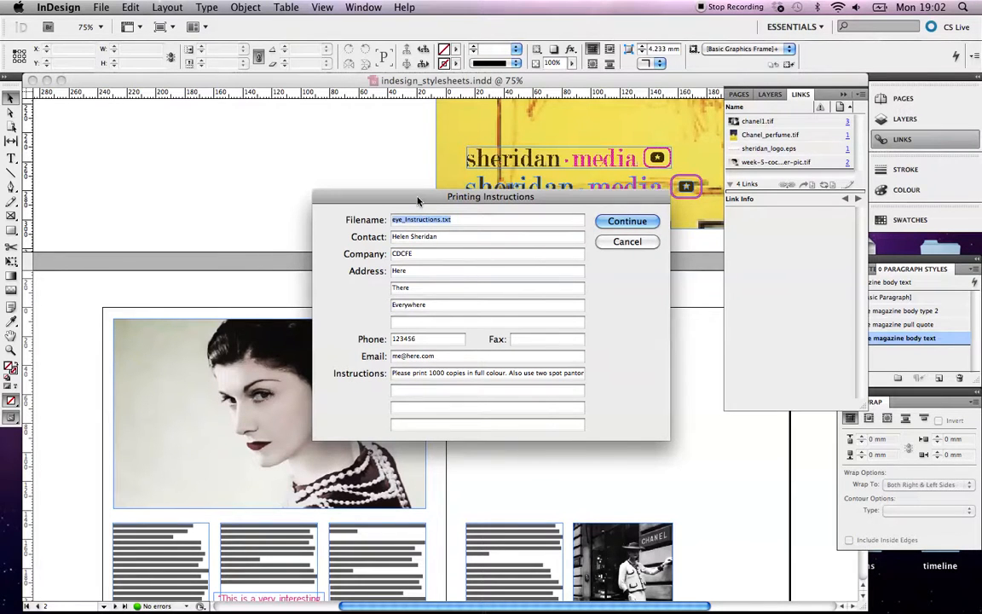
pyautogui.moveTo(418, 201); pyautogui.dragTo(386, 180)
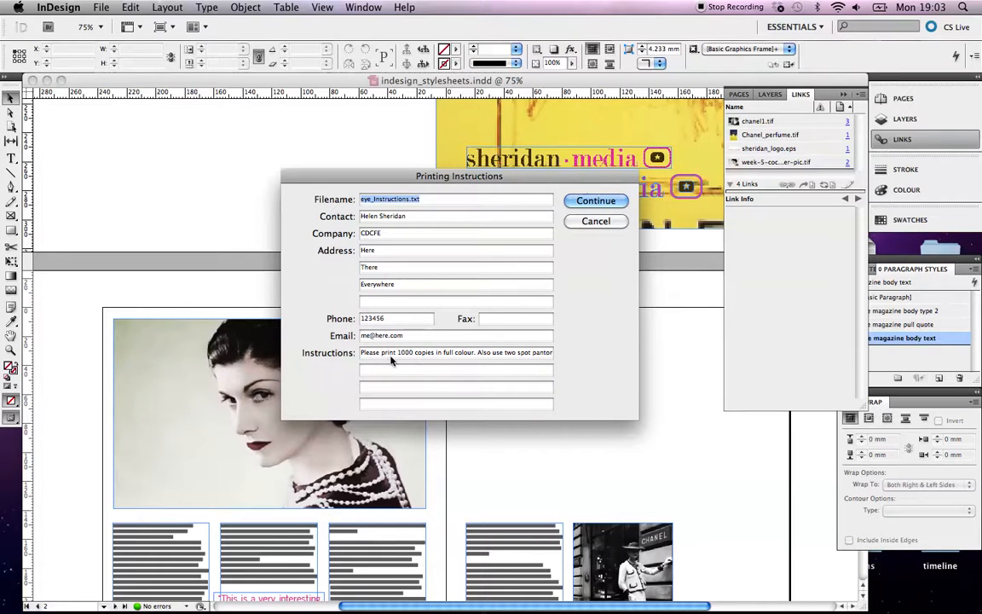
pyautogui.click(477, 358)
pyautogui.hotkey('shift', 'Up')
pyautogui.hotkey('shift', 'Down')
pyautogui.press('super+c')
pyautogui.press('BackSpace')
pyautogui.press('Tab')
pyautogui.press('super+v')
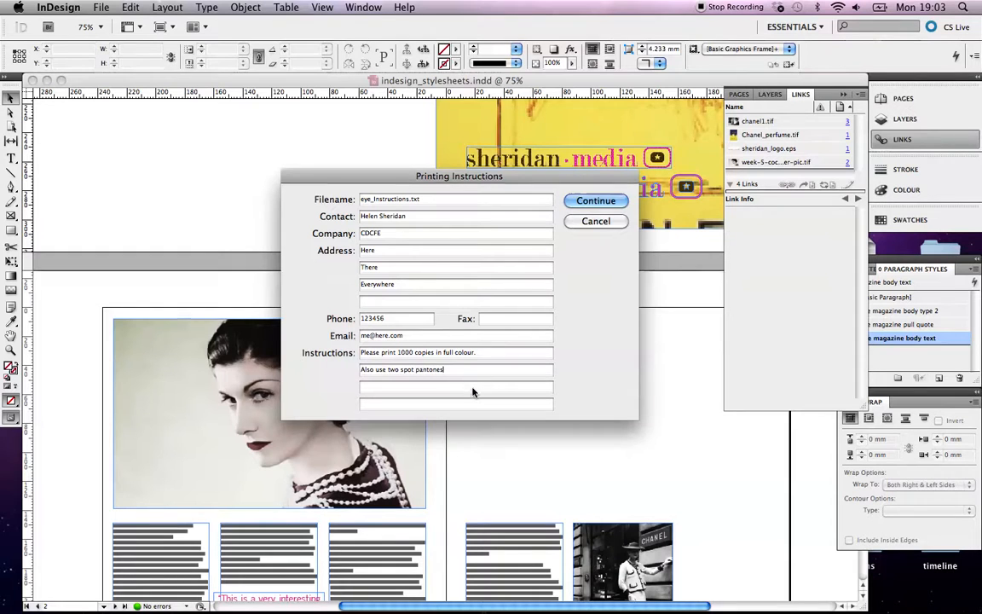
# Step: Enter "Please deliver to client in such and such a place" as the third instructions line and continue to the package folder settings
pyautogui.write('Ple')
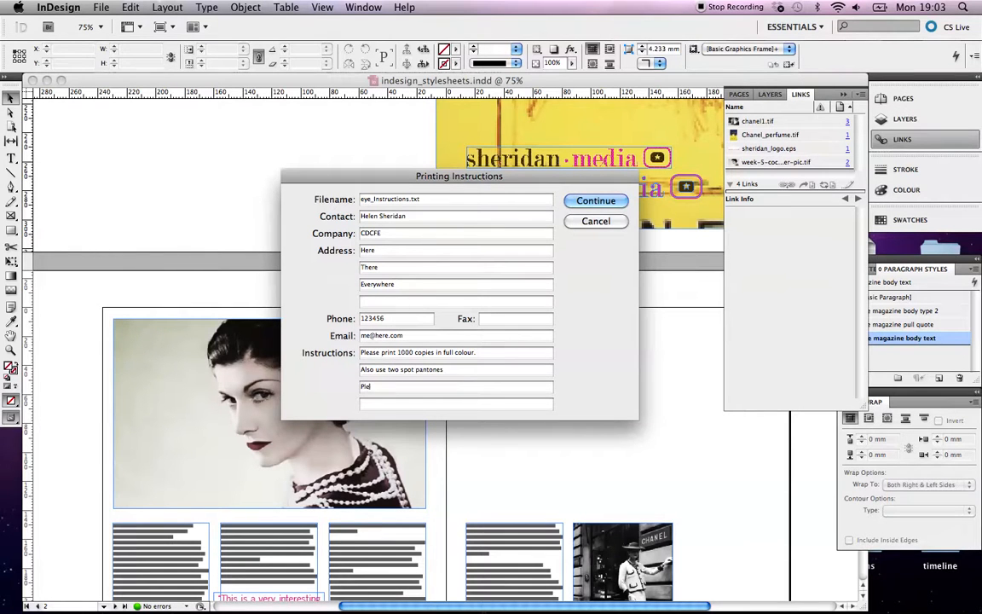
pyautogui.write('ase deliver to client in such and such a place')
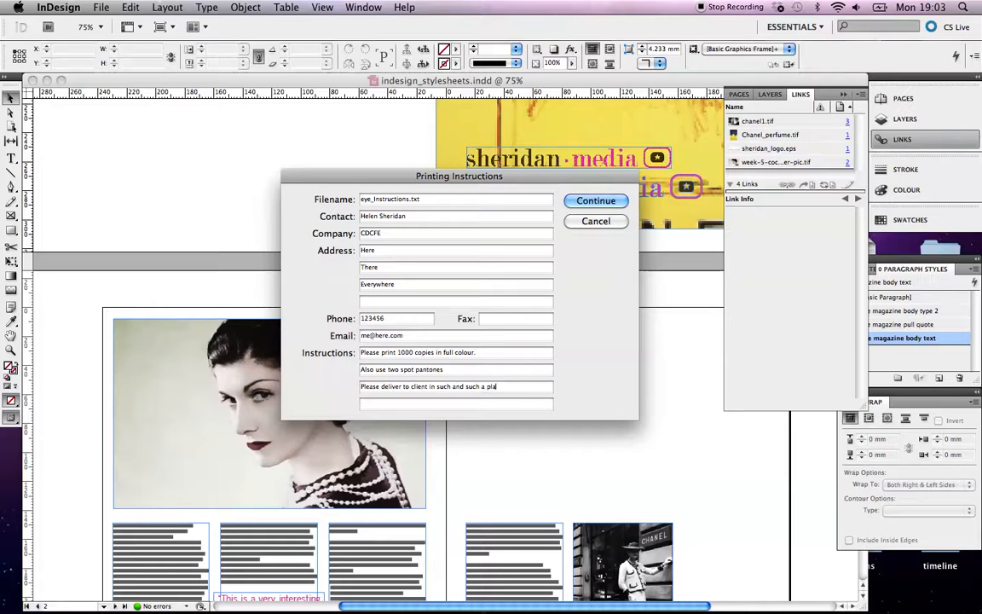
pyautogui.click(607, 205)
# Step: Create a new folder named Eye_mag_for_printers inside Documents as the package location
pyautogui.click(503, 153)
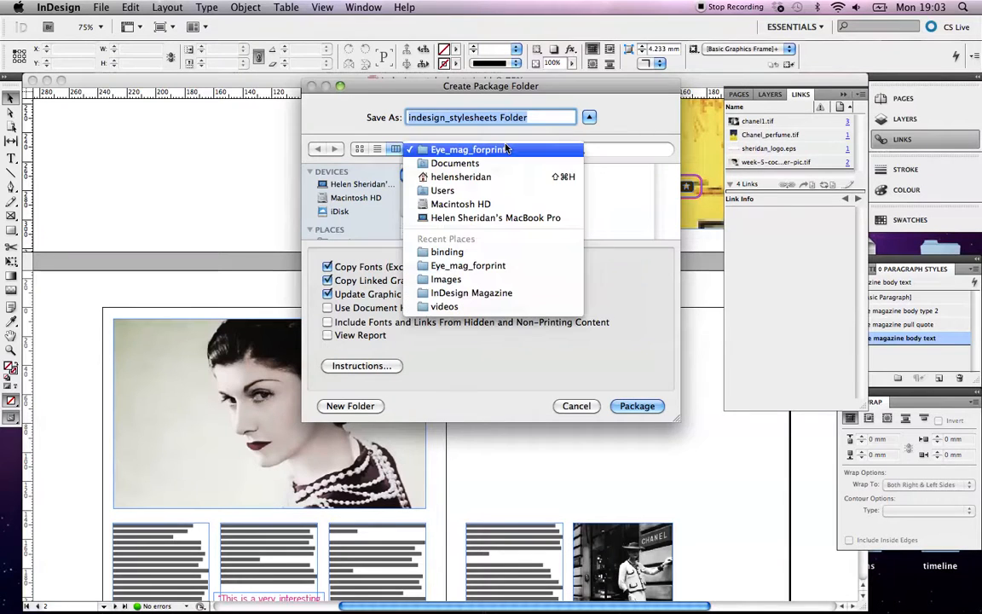
pyautogui.click(501, 163)
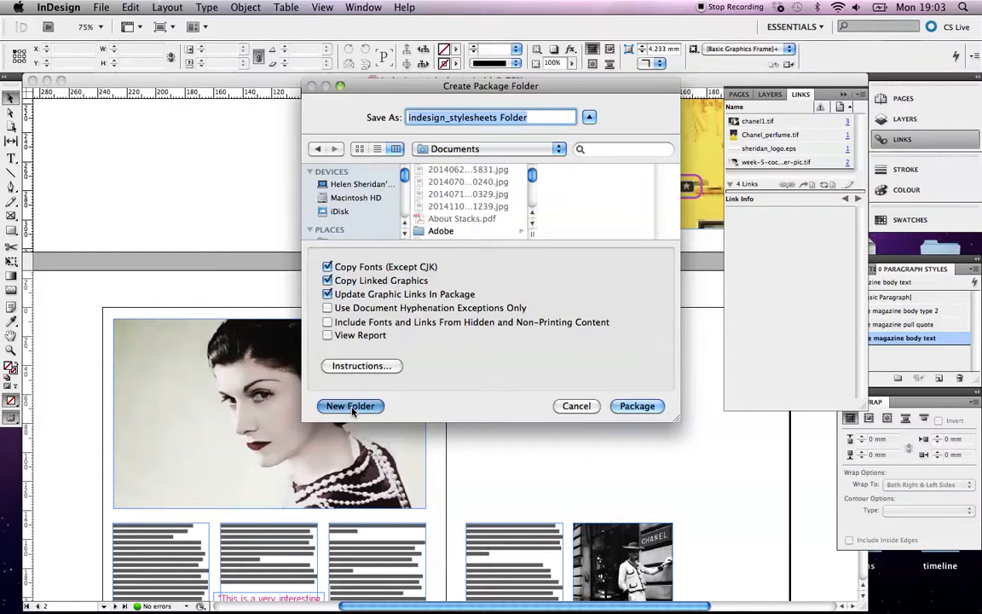
pyautogui.click(350, 407)
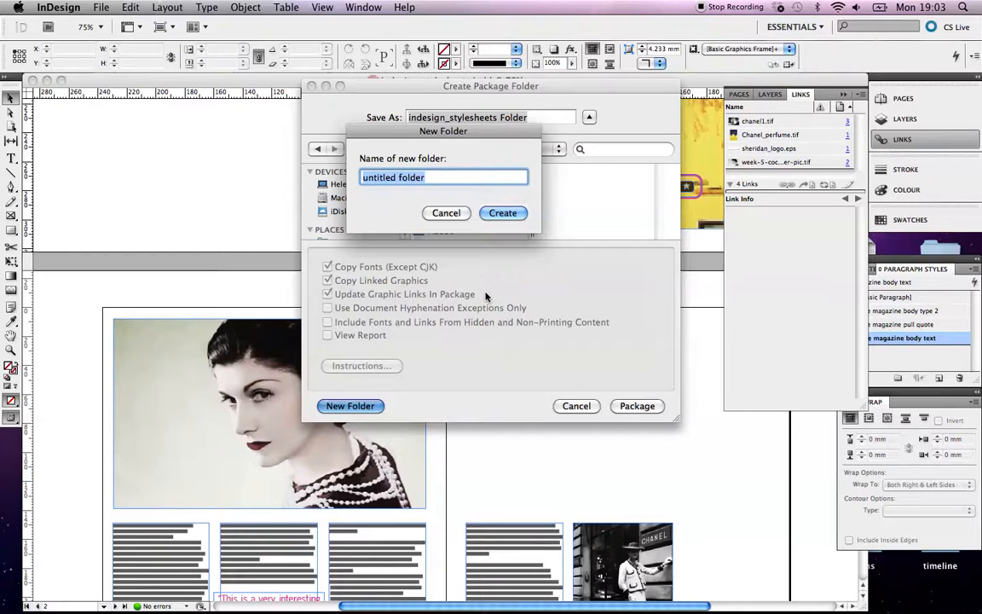
pyautogui.write('Eye_ma')
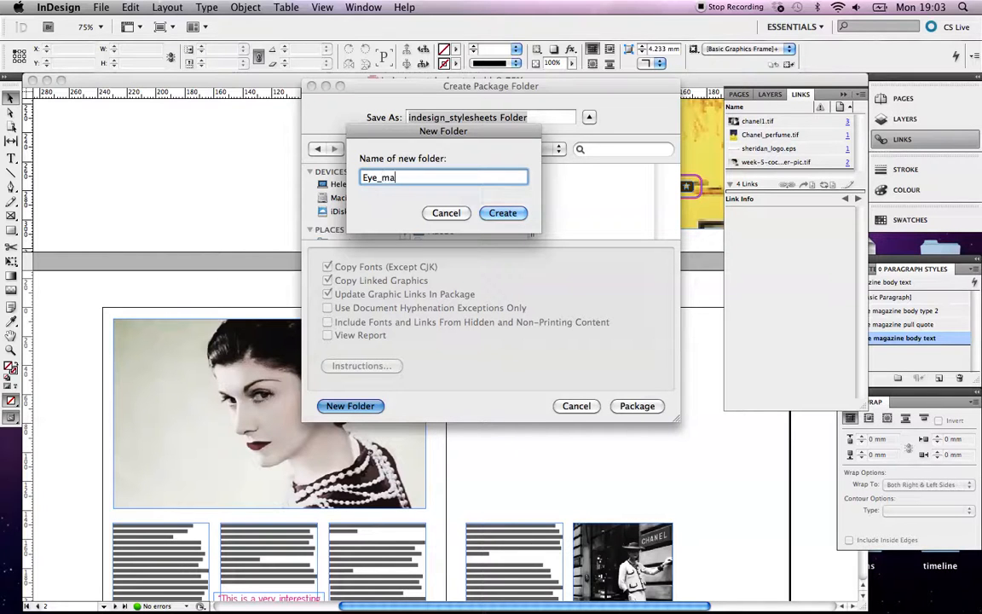
pyautogui.write('g_for_printers')
pyautogui.click(504, 213)
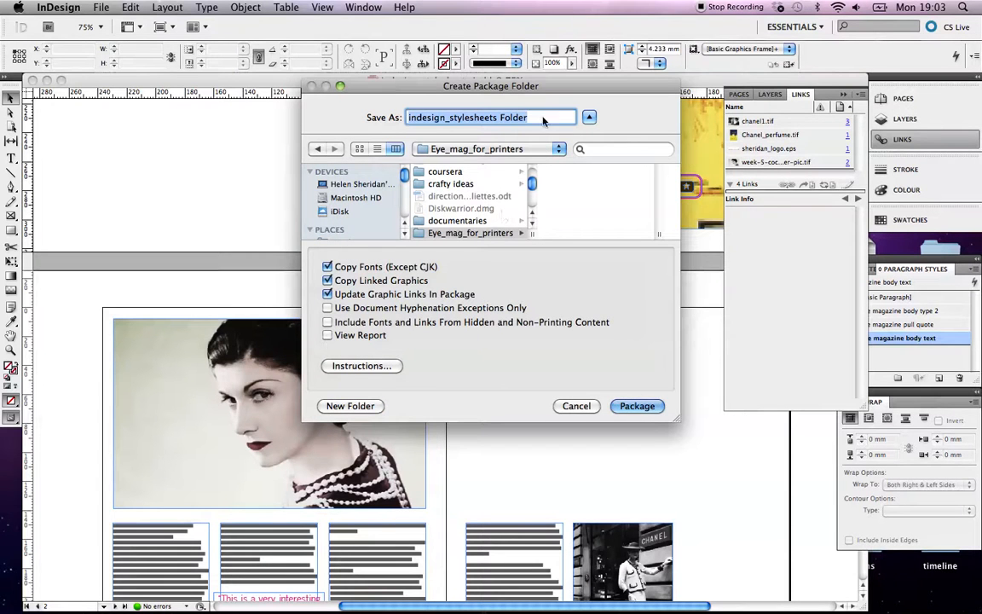
# Step: Name the package folder "final eye mag" and create the package, accepting the font licensing notice
pyautogui.write('fin')
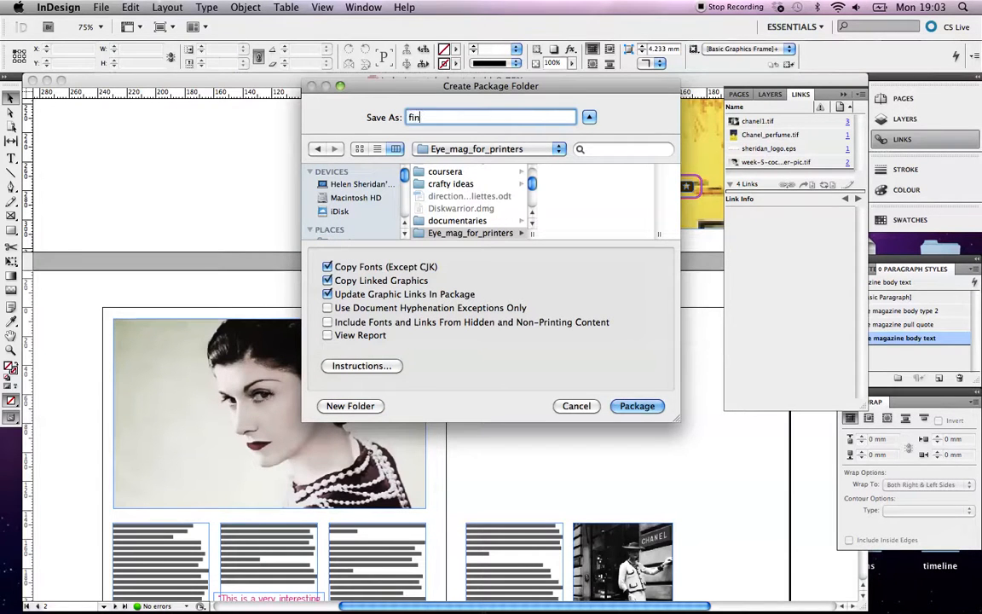
pyautogui.write('al eye mag')
pyautogui.click(623, 407)
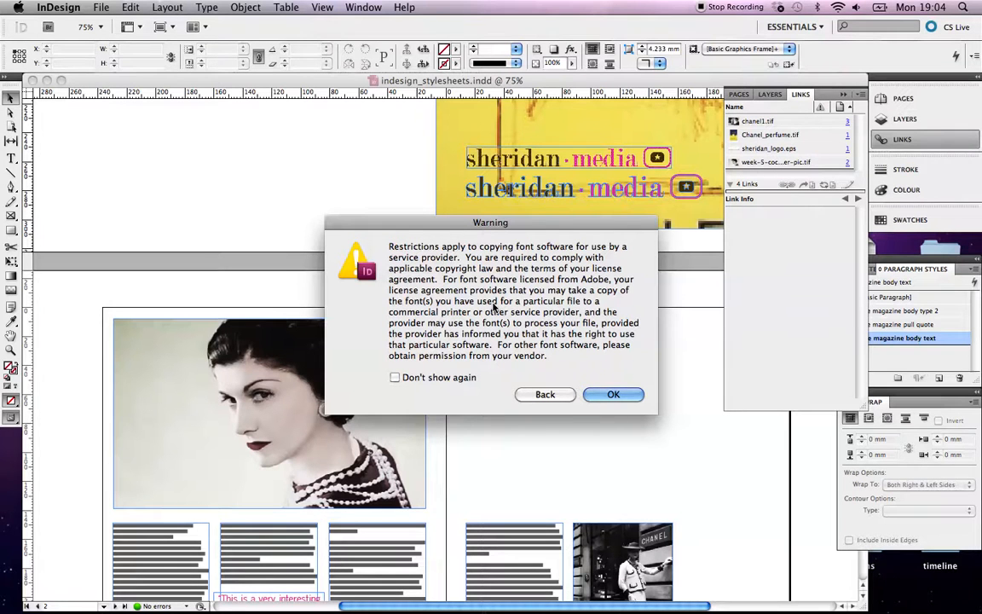
pyautogui.click(613, 395)
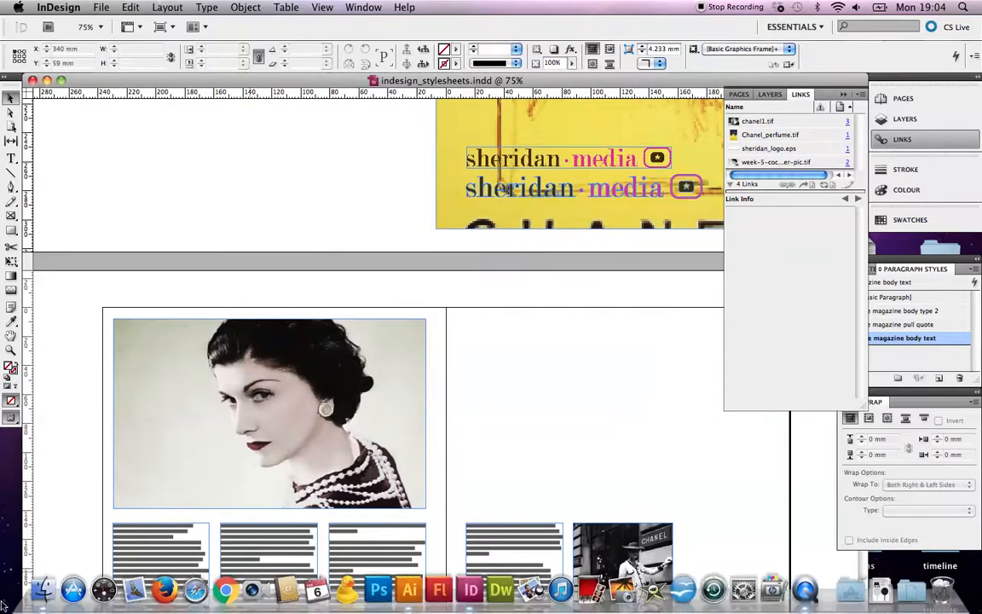
# Step: Switch to Finder, open final eye mag within Documents' Eye_mag_for_printers folder, and preview the packaged InDesign document
pyautogui.click(43, 588)
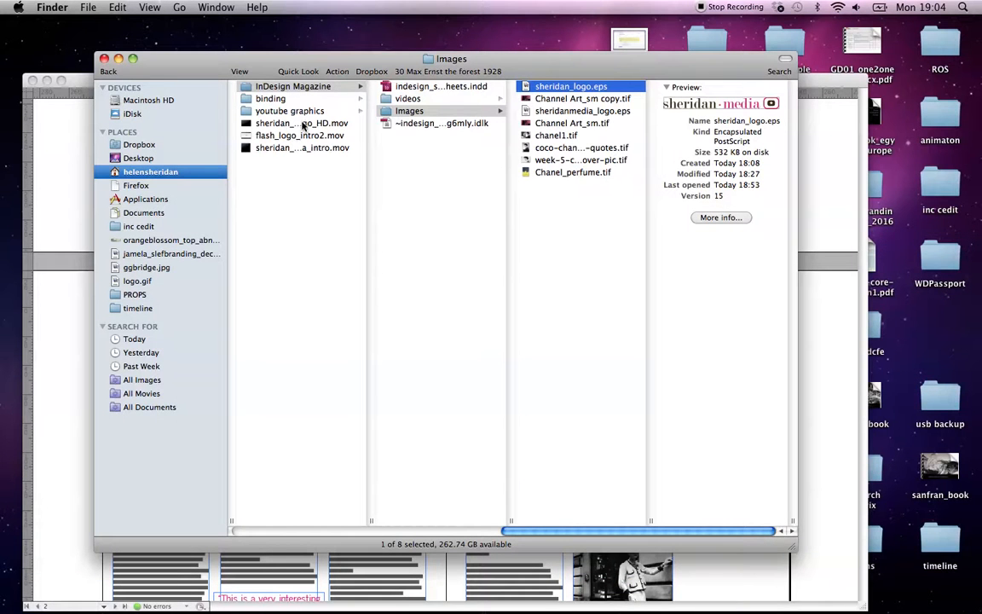
pyautogui.click(177, 172)
pyautogui.click(277, 86)
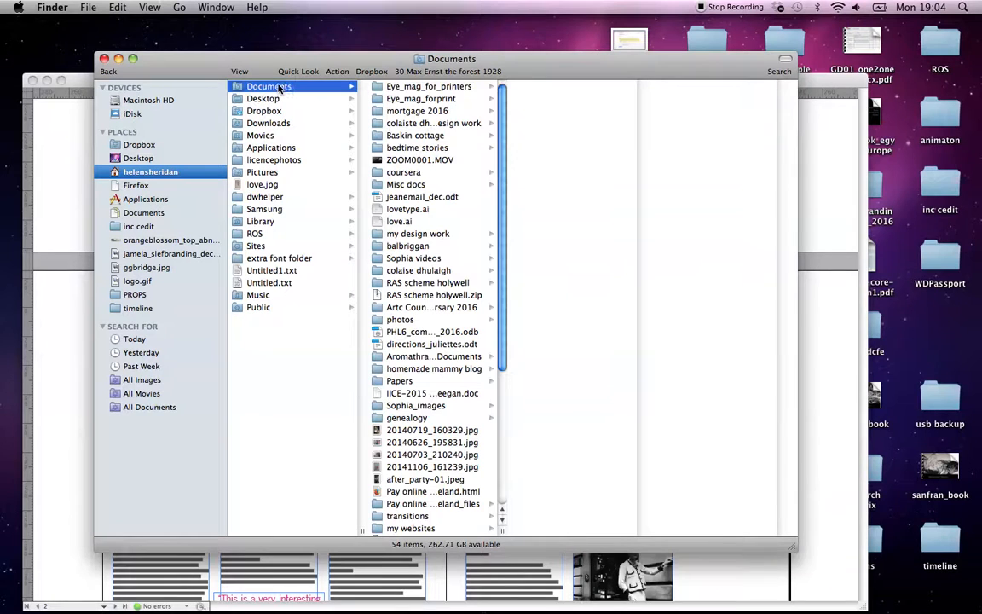
pyautogui.click(420, 87)
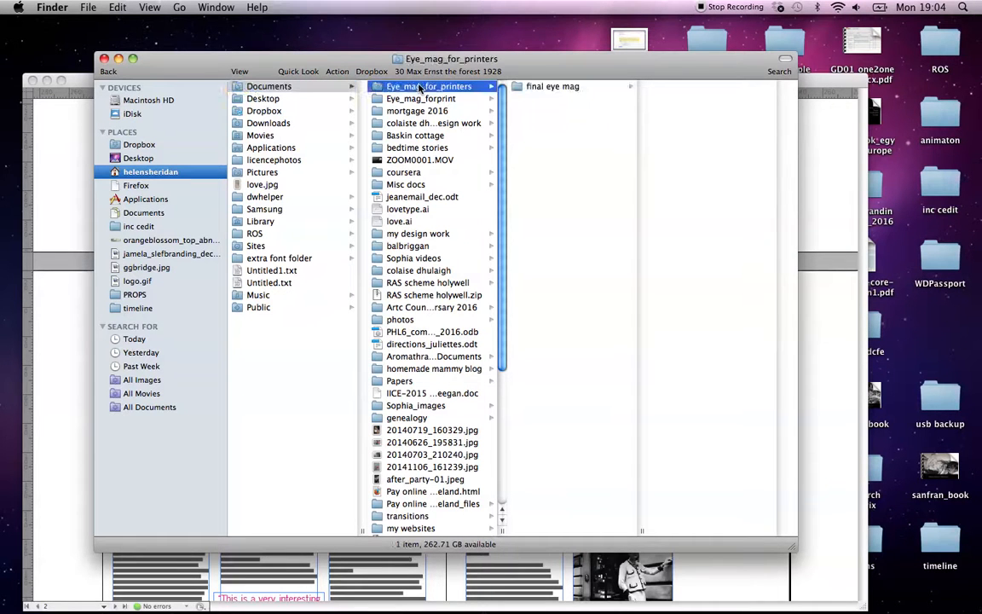
pyautogui.click(553, 89)
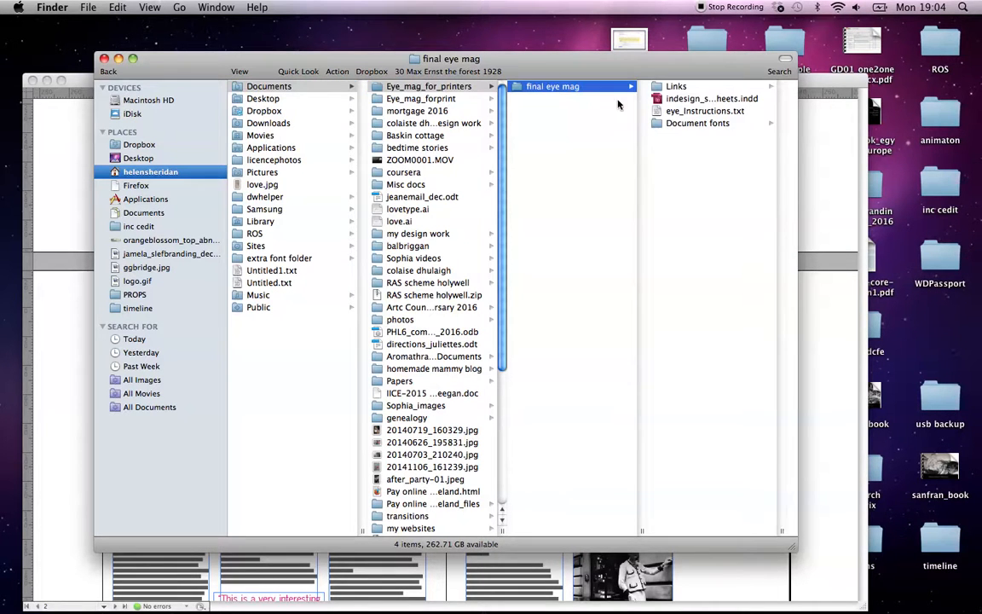
pyautogui.click(677, 100)
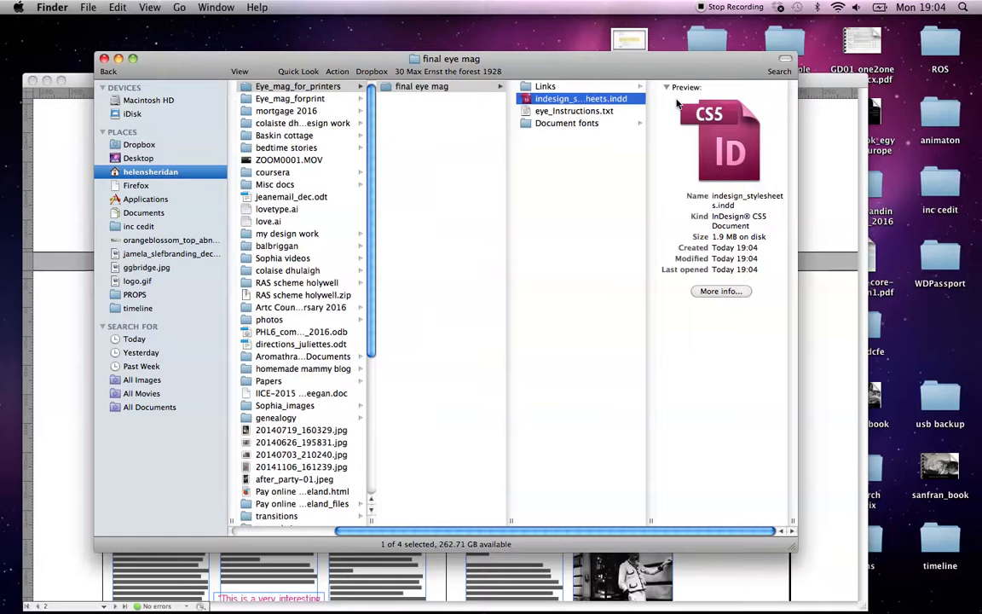
# Step: Inspect the packaged images in the Links folder and the font files in the Document fonts folder
pyautogui.click(552, 87)
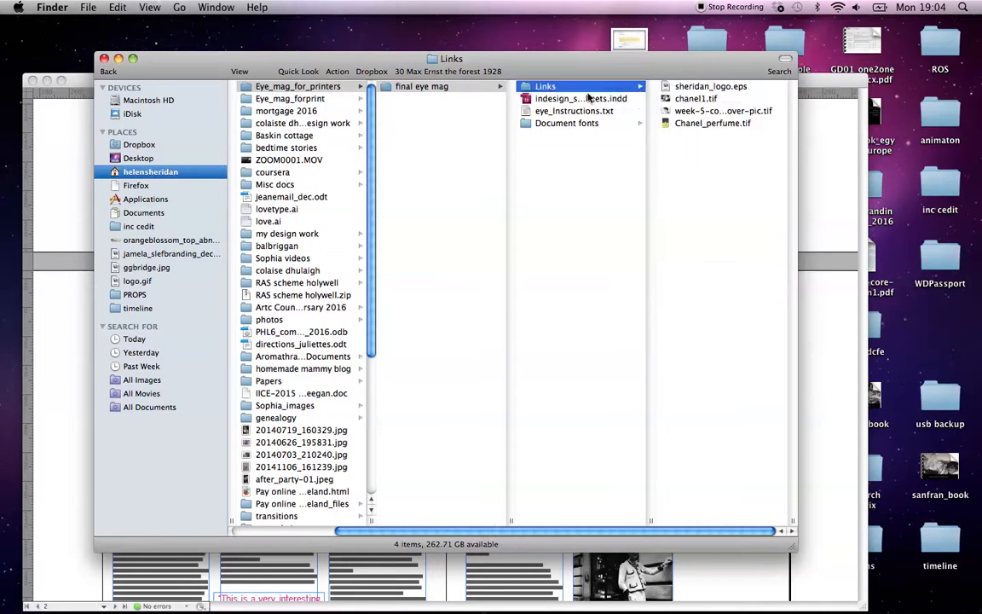
pyautogui.click(709, 89)
pyautogui.click(562, 98)
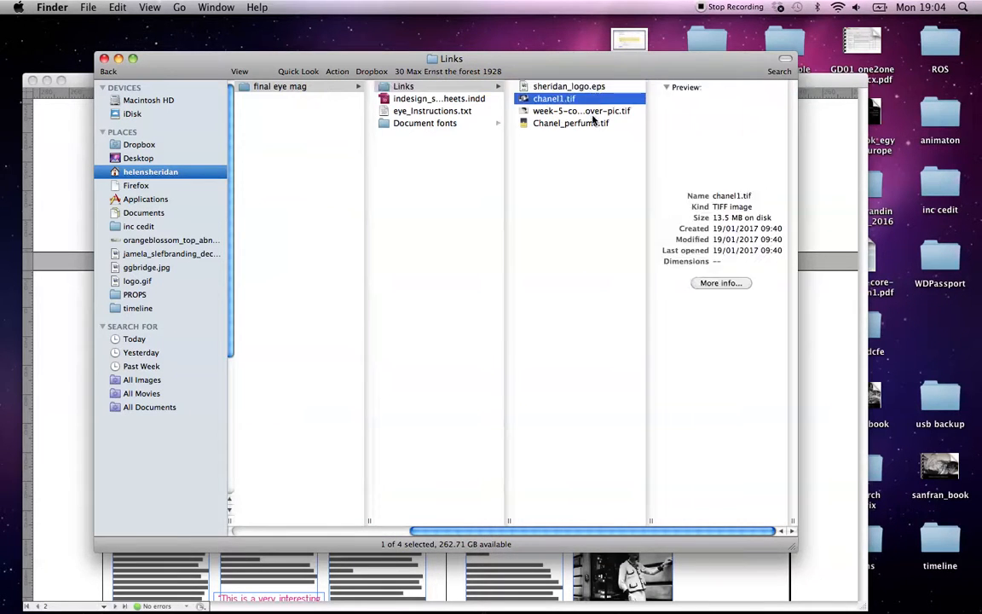
pyautogui.click(594, 124)
pyautogui.click(579, 111)
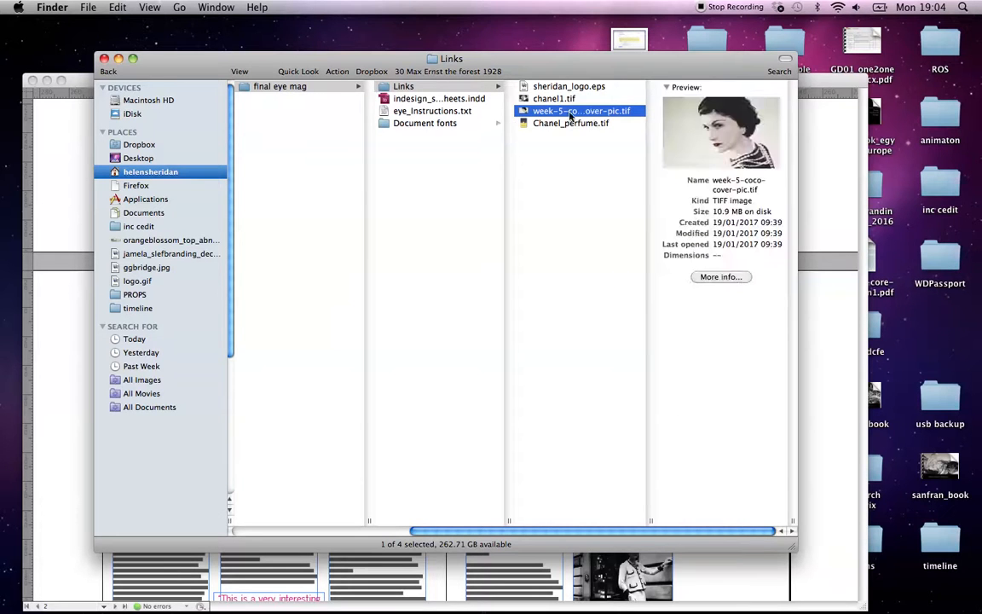
pyautogui.click(445, 124)
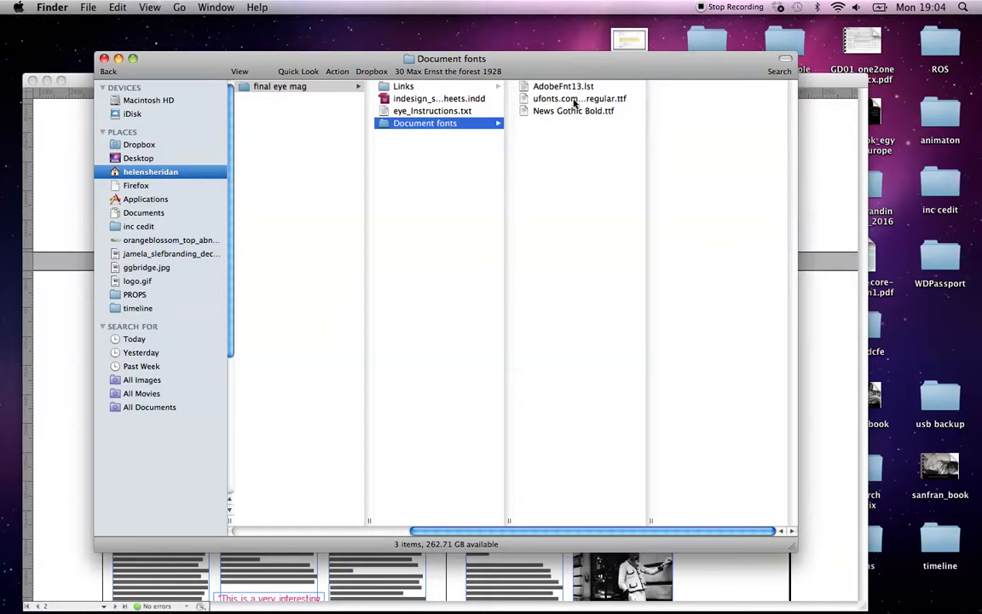
# Step: Open eye_Instructions.txt, read through the whole printing report, close it and reselect the final eye mag folder
pyautogui.doubleClick(431, 112)
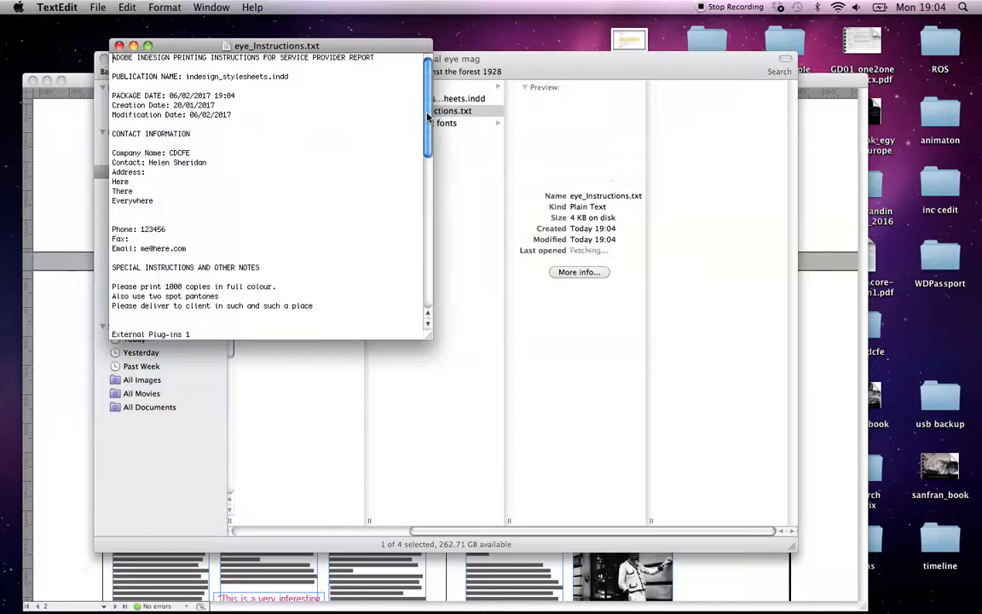
pyautogui.scroll(-10, 253, 149)
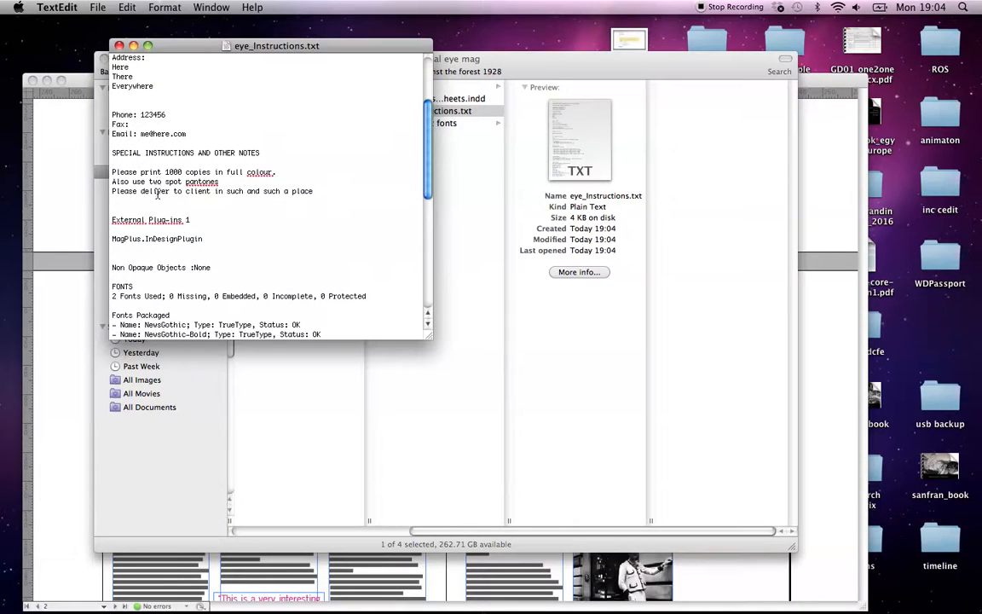
pyautogui.scroll(-3, 183, 198)
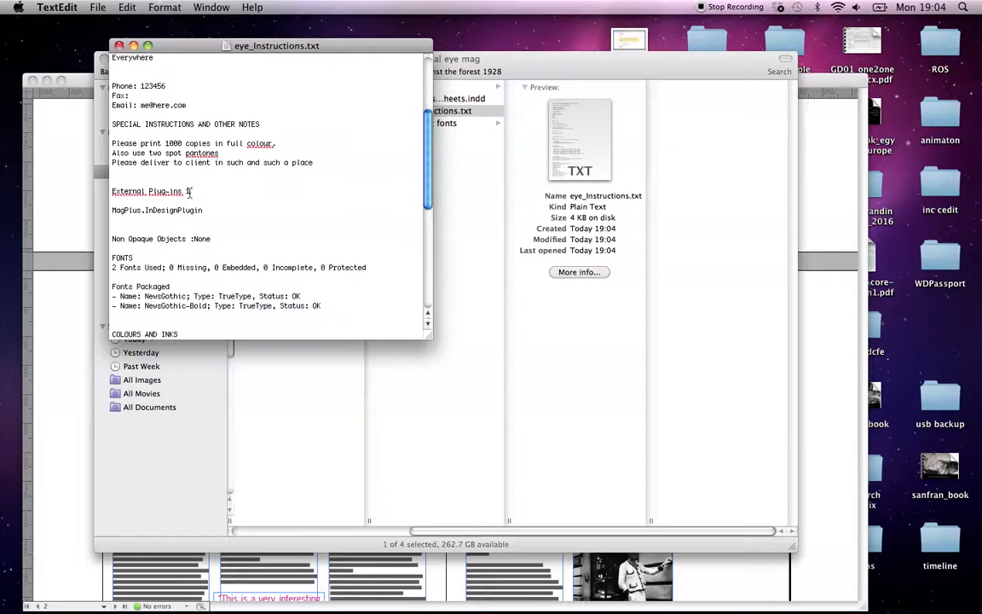
pyautogui.scroll(-4, 170, 221)
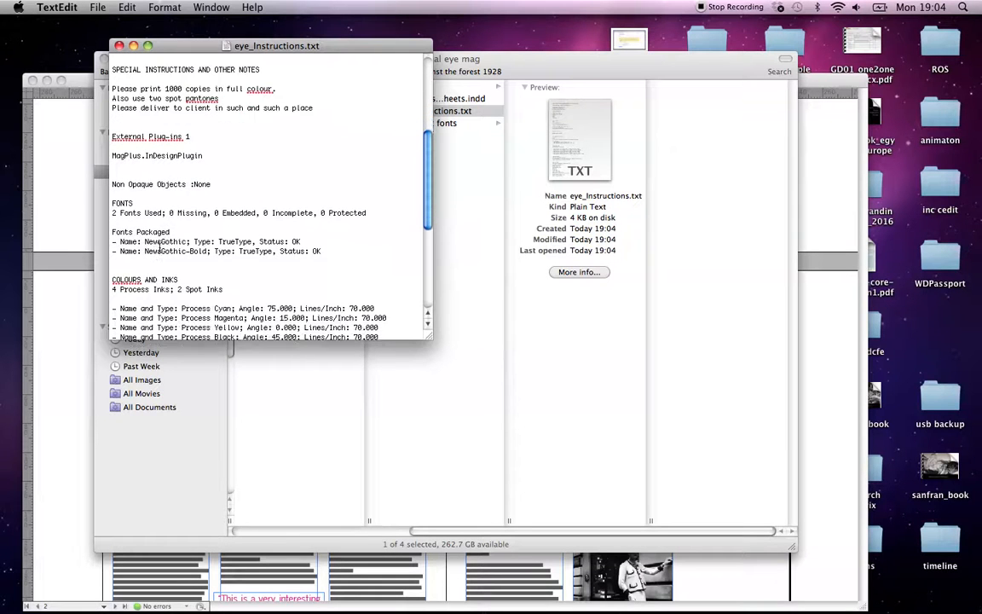
pyautogui.scroll(-6, 159, 247)
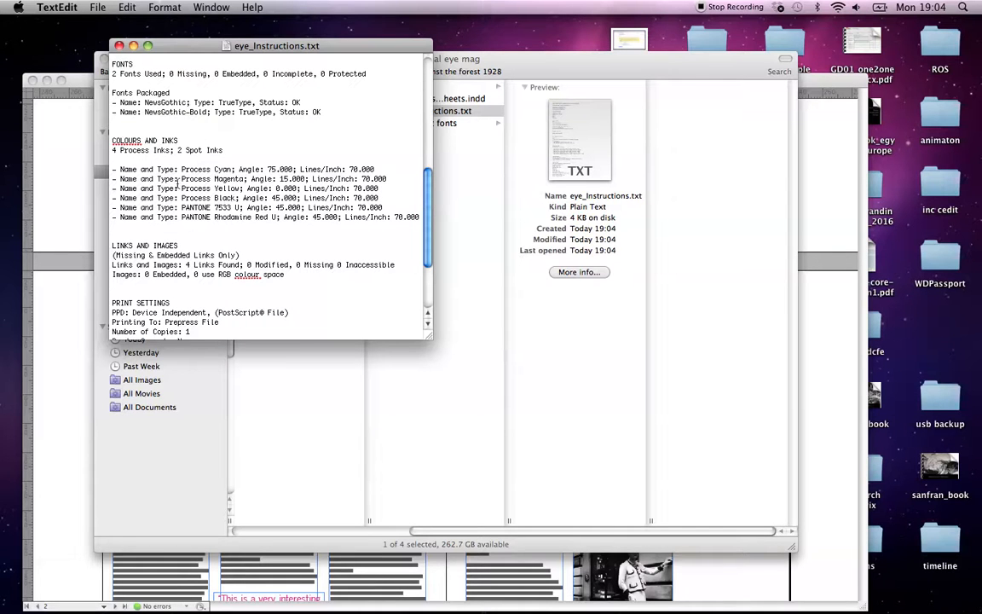
pyautogui.scroll(-13, 184, 226)
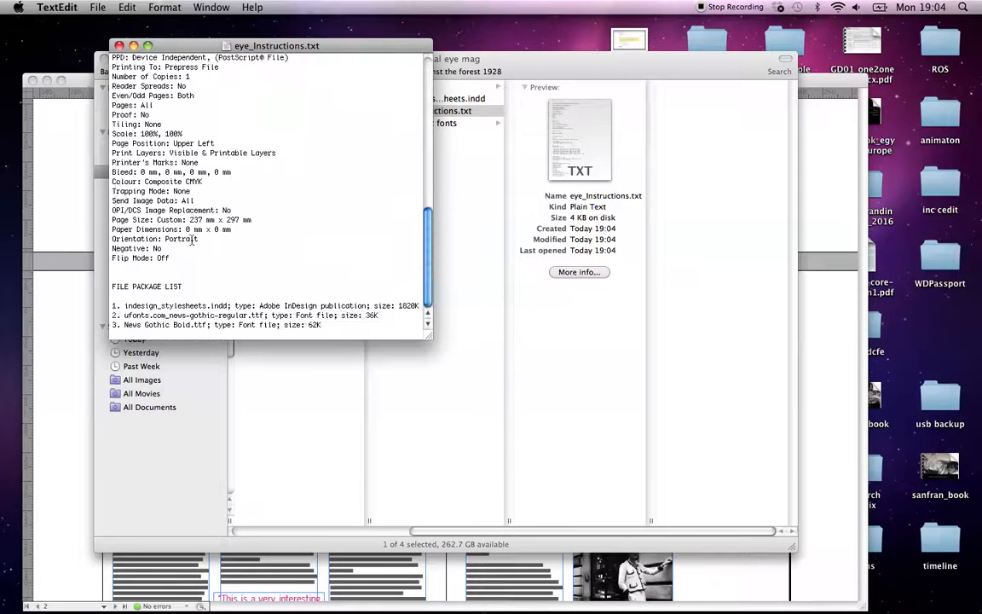
pyautogui.scroll(11, 192, 242)
pyautogui.scroll(10, 193, 241)
pyautogui.press('super+w')
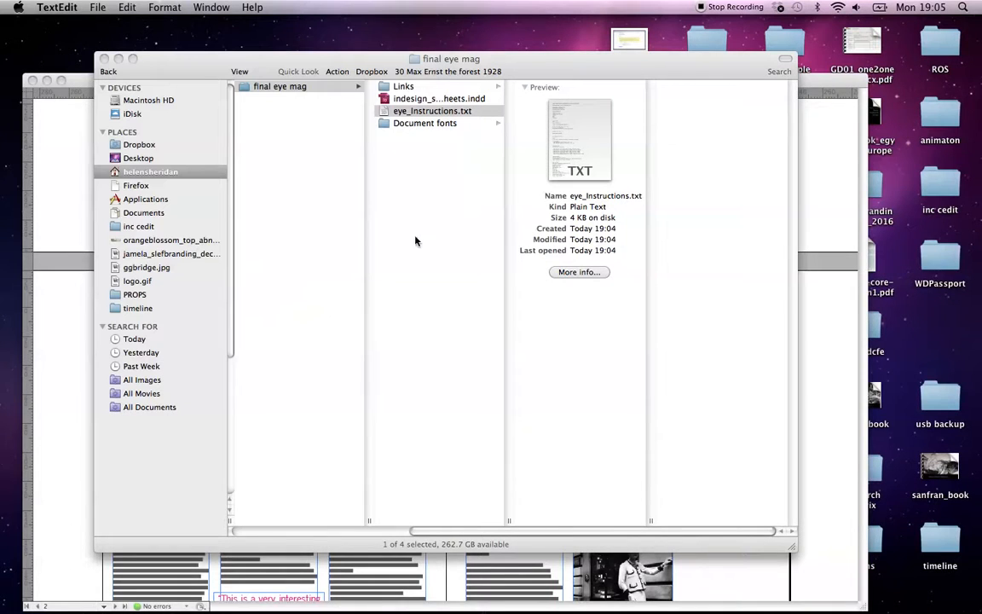
pyautogui.click(289, 88)
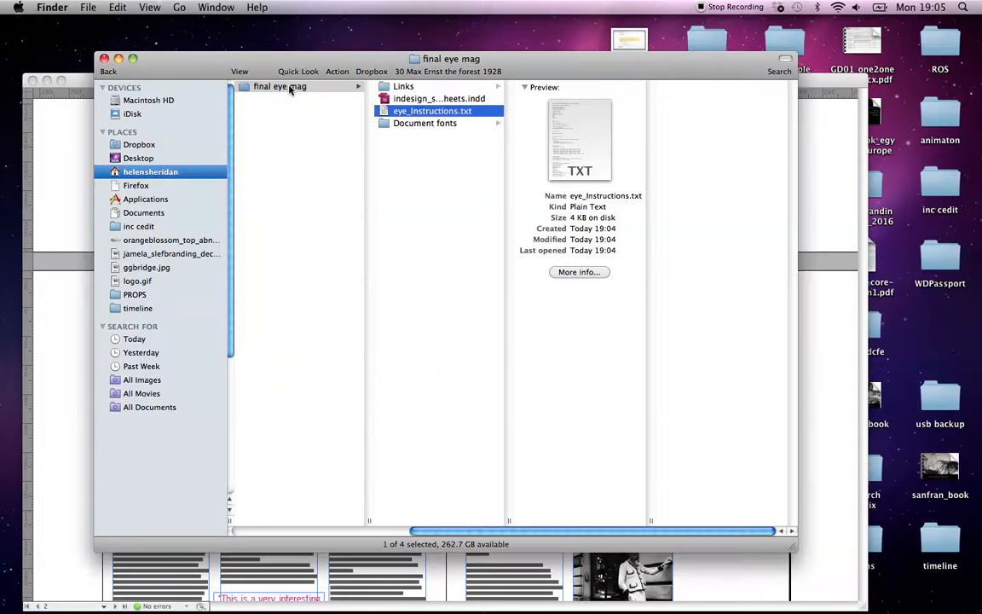
pyautogui.click(290, 89)
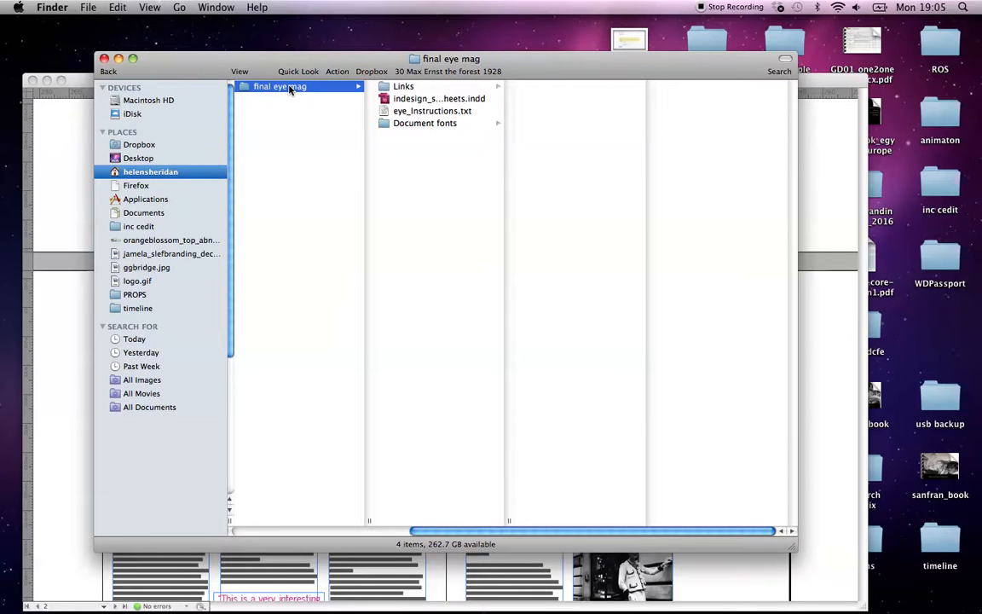
pyautogui.moveTo(444, 610)
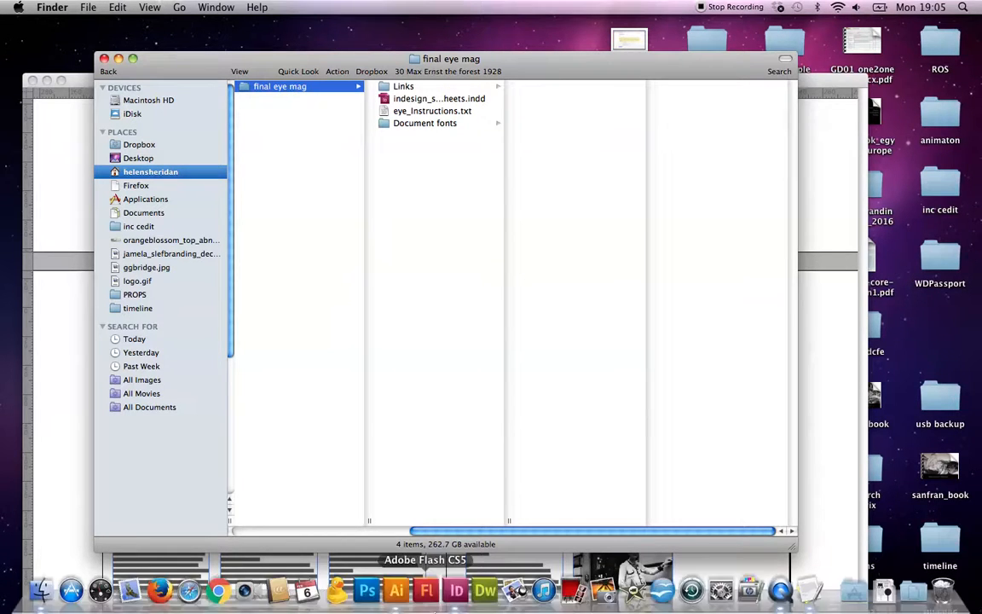
pyautogui.click(782, 590)
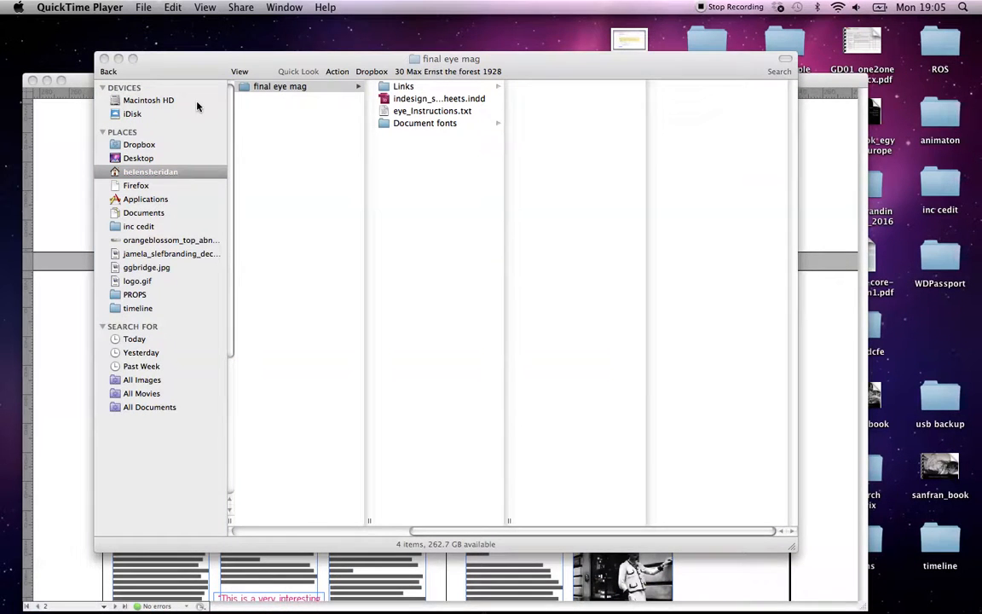